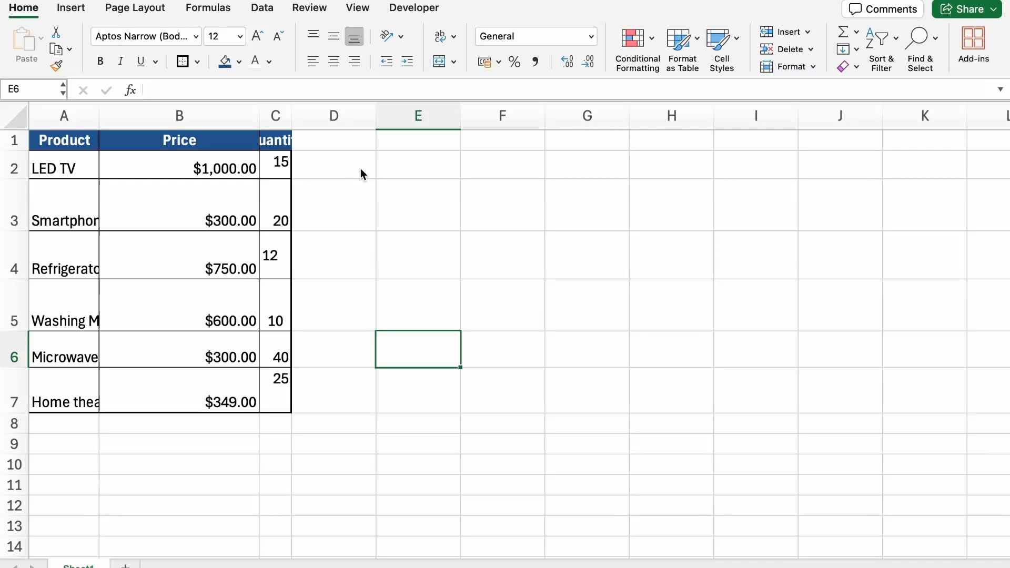
drag(57, 141, 270, 390)
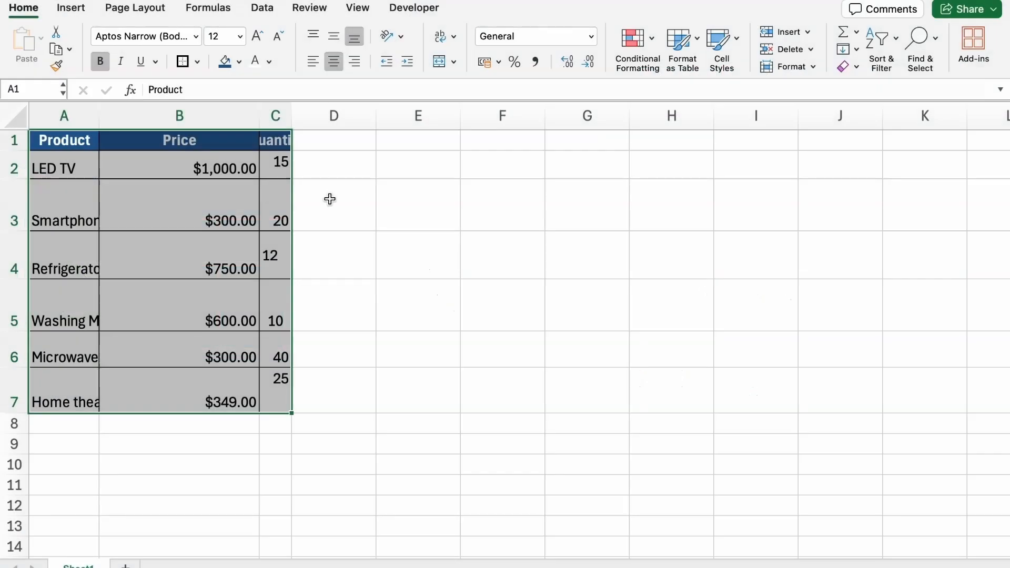
click(341, 219)
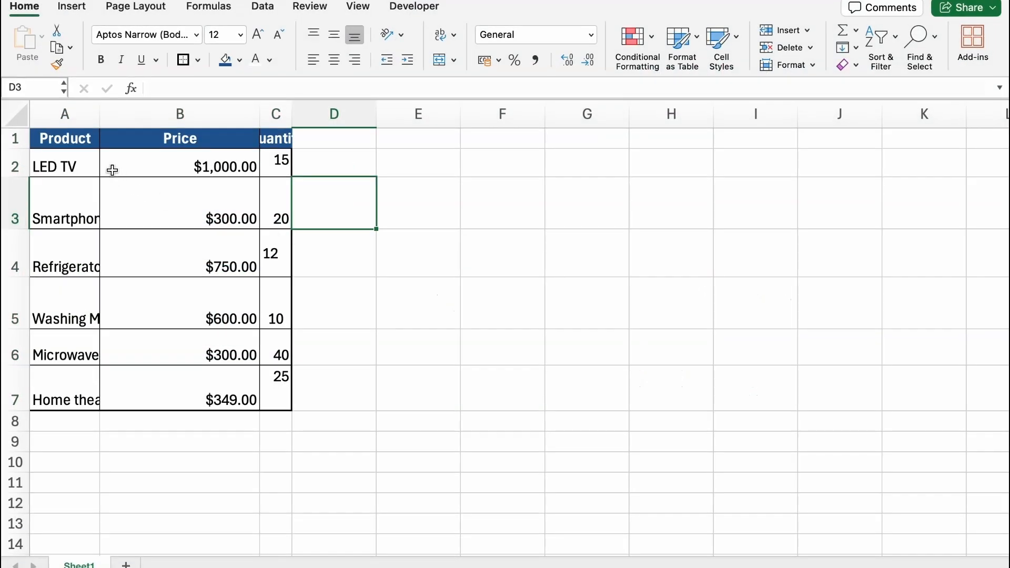
click(97, 164)
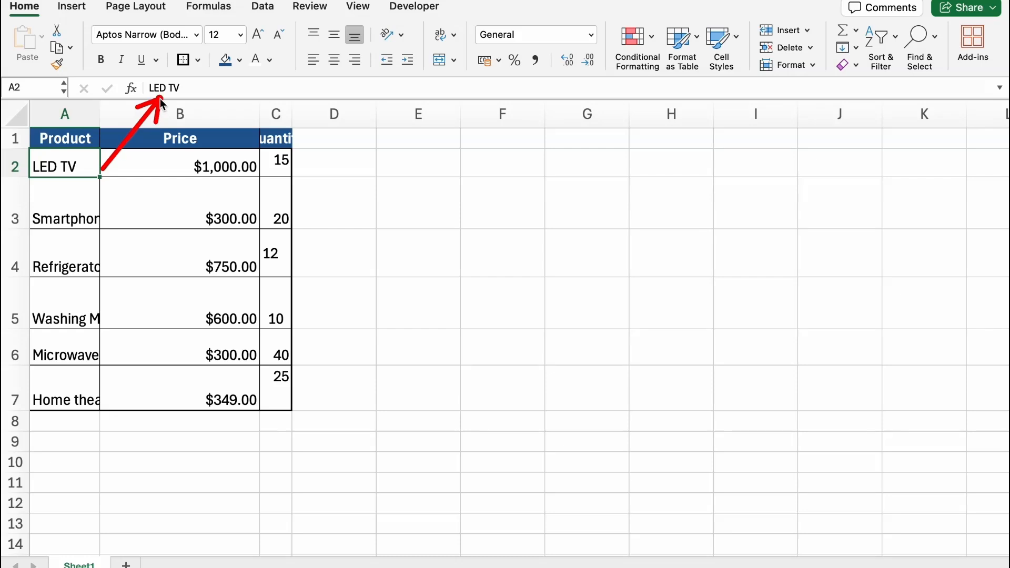
mouse_move(28, 179)
mouse_down()
mouse_move(121, 308)
mouse_move(119, 422)
mouse_up()
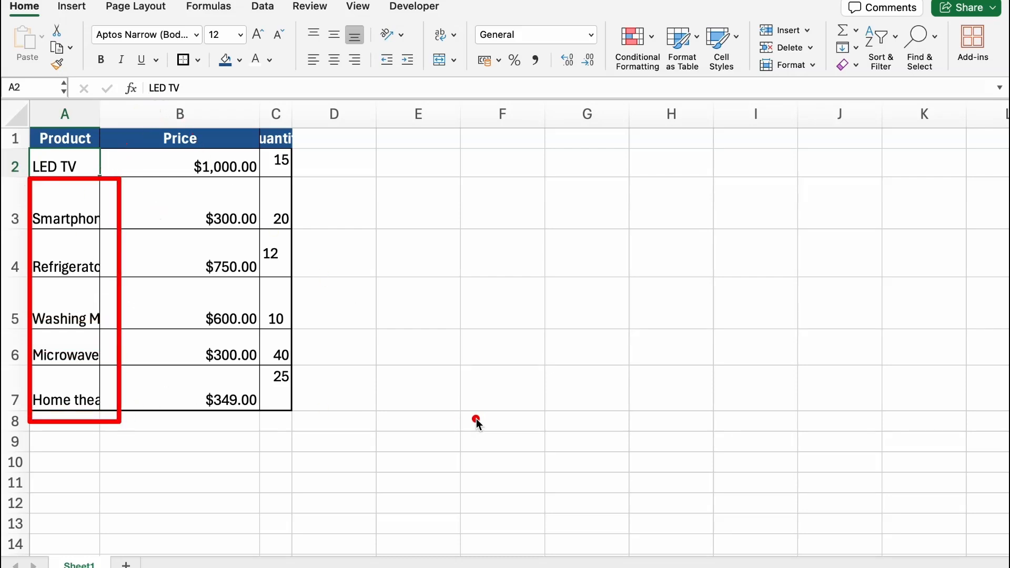
Resize the Product column by hand to fit its longest name and widen the Quantity column to fit its header
mouse_move(99, 118)
mouse_down()
mouse_move(614, 125)
mouse_move(242, 112)
mouse_move(440, 118)
mouse_up()
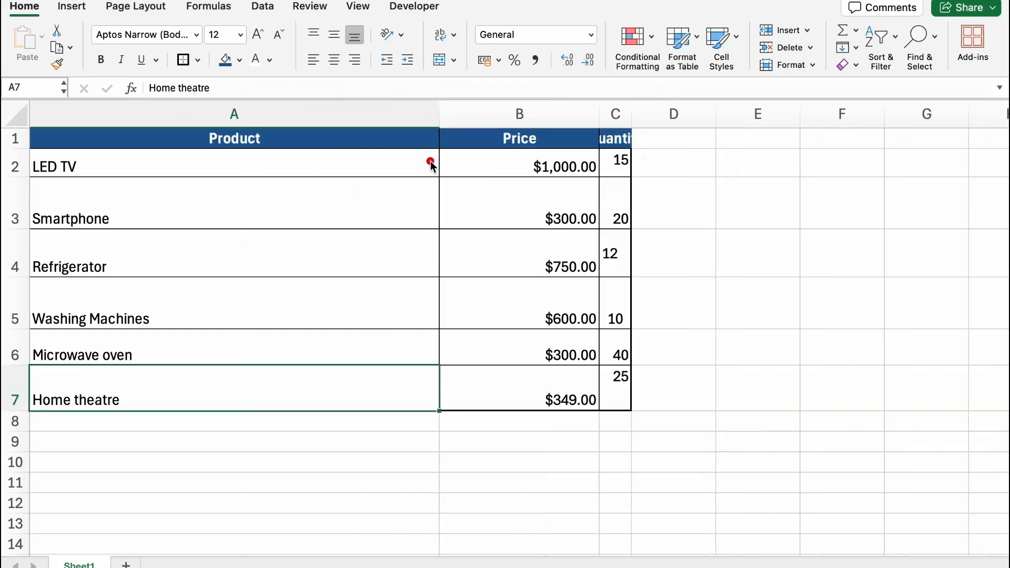
drag(431, 163, 132, 162)
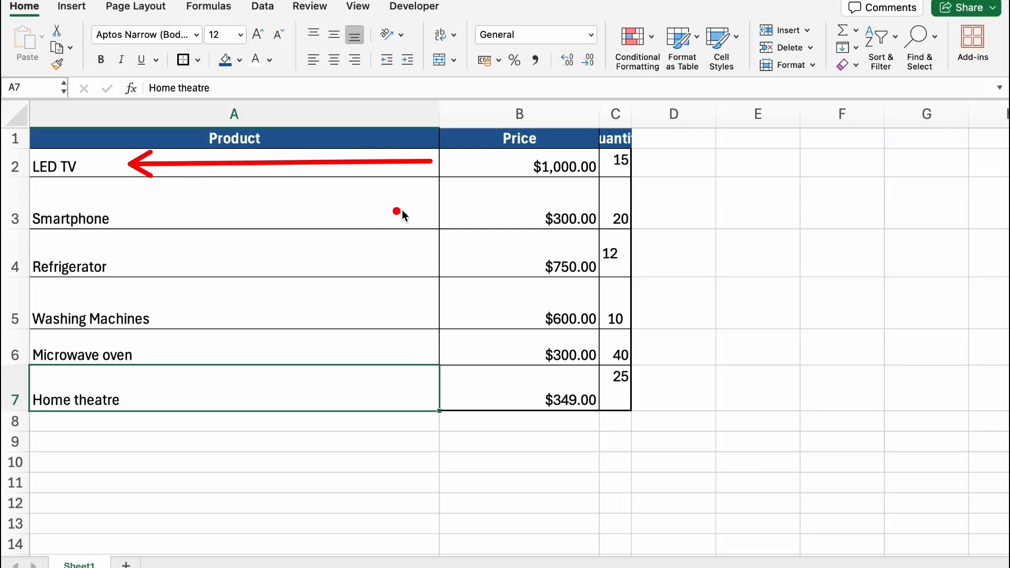
drag(421, 207, 152, 206)
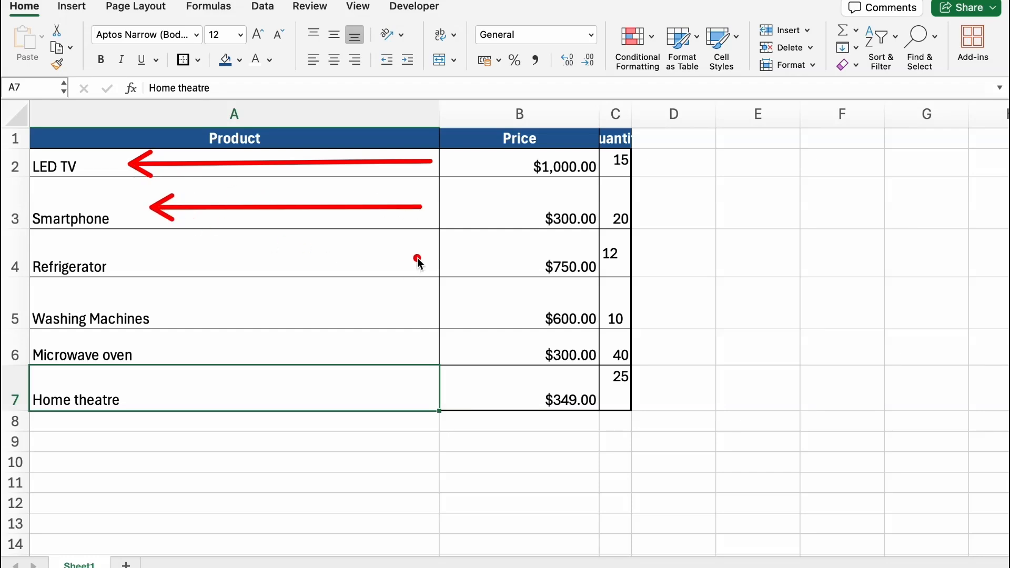
drag(417, 257, 163, 257)
drag(410, 304, 185, 312)
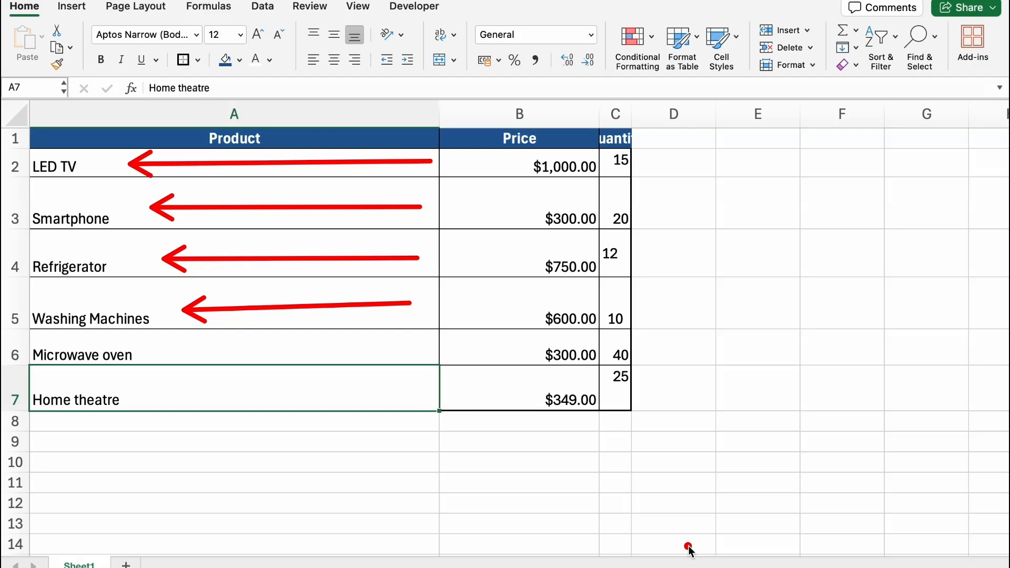
mouse_move(439, 114)
mouse_down()
mouse_move(326, 124)
mouse_move(248, 114)
mouse_up()
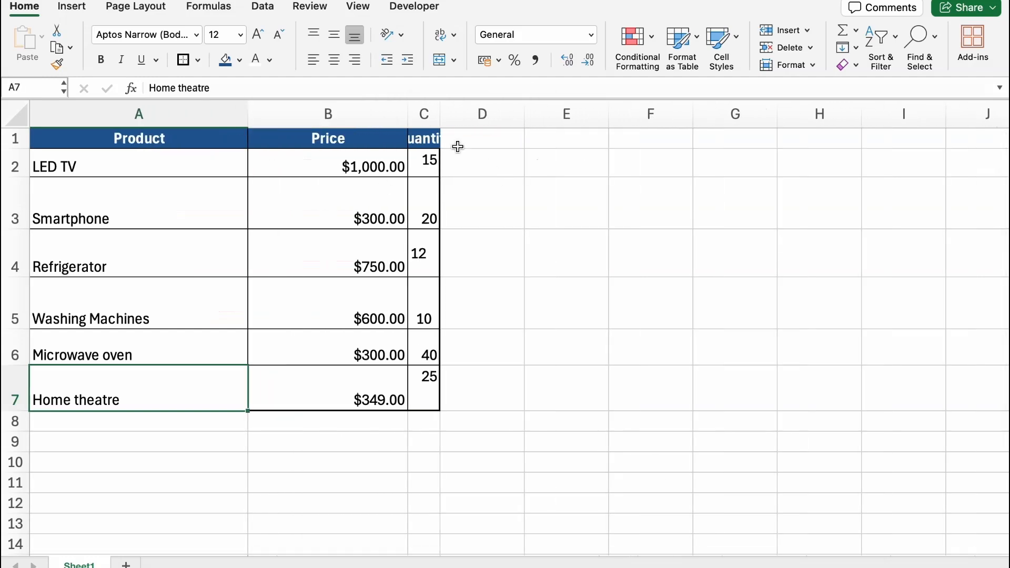
drag(442, 124, 569, 120)
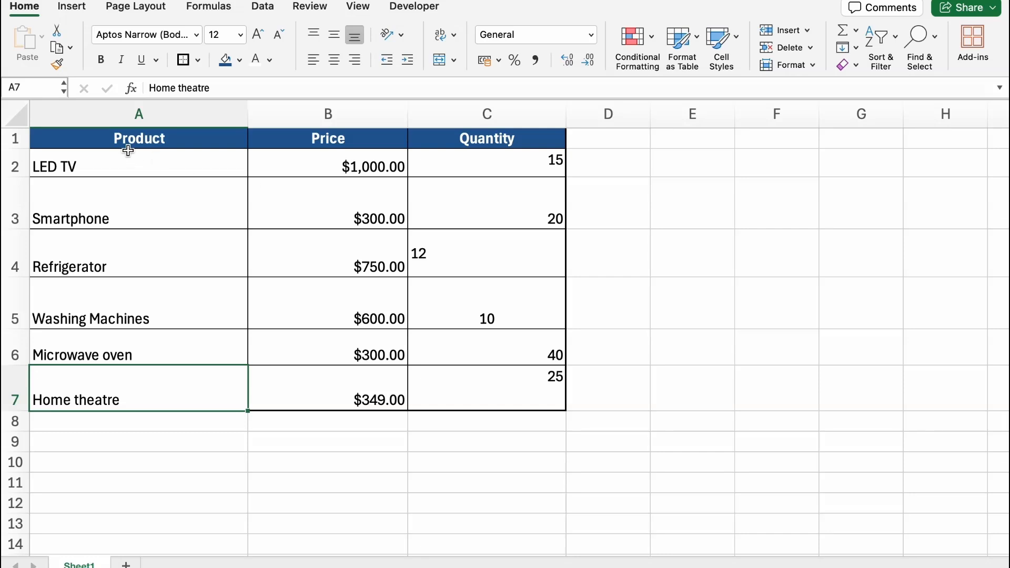
Auto-fit the column widths of the whole product table, A1:C7
drag(117, 133, 504, 381)
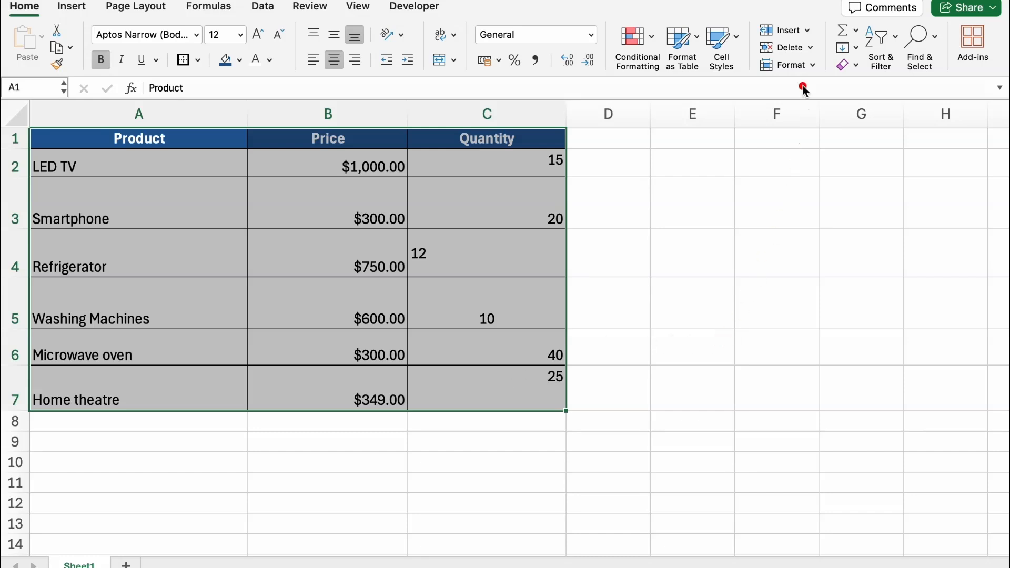
drag(774, 70, 819, 78)
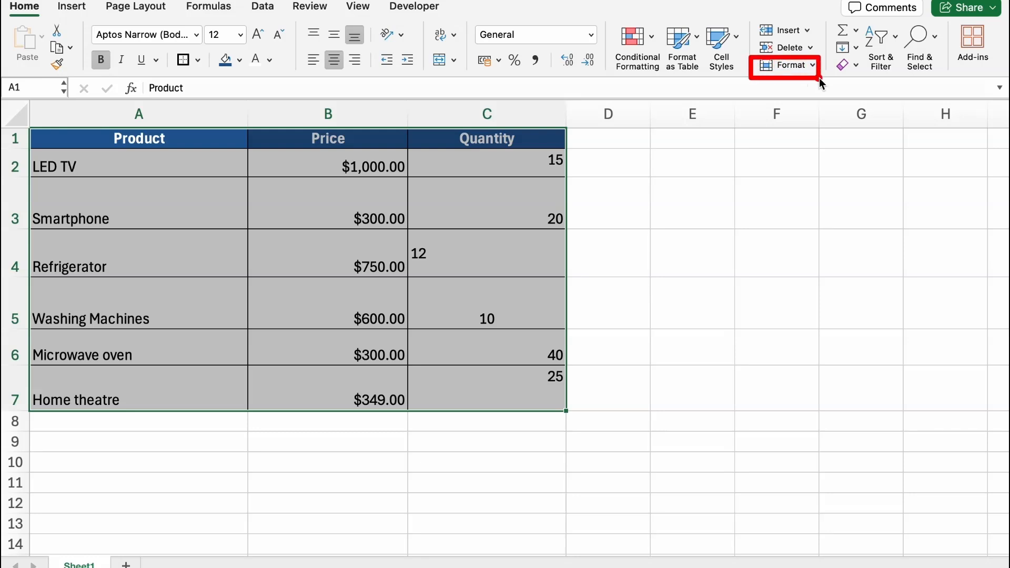
click(812, 65)
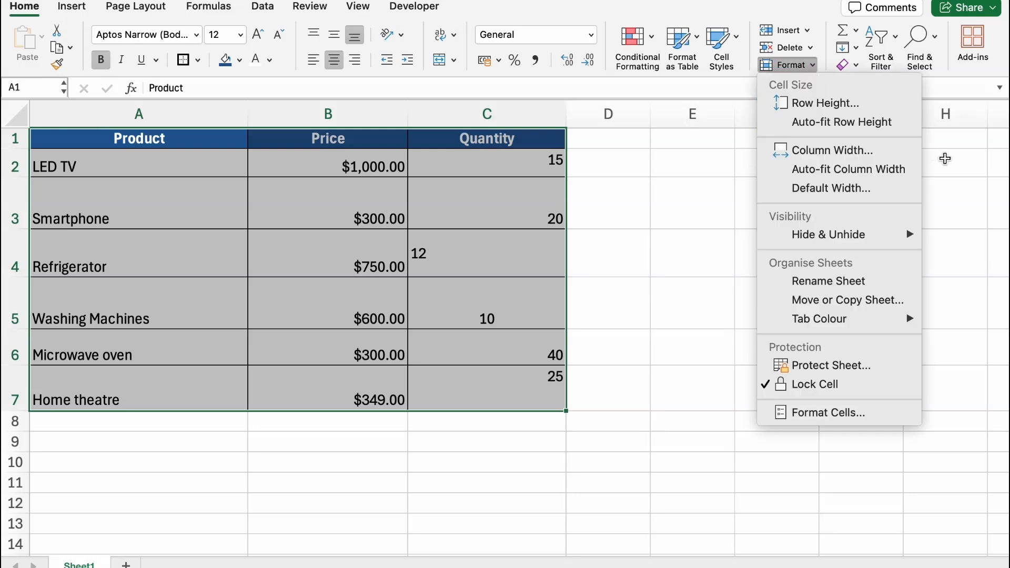
drag(704, 153, 967, 184)
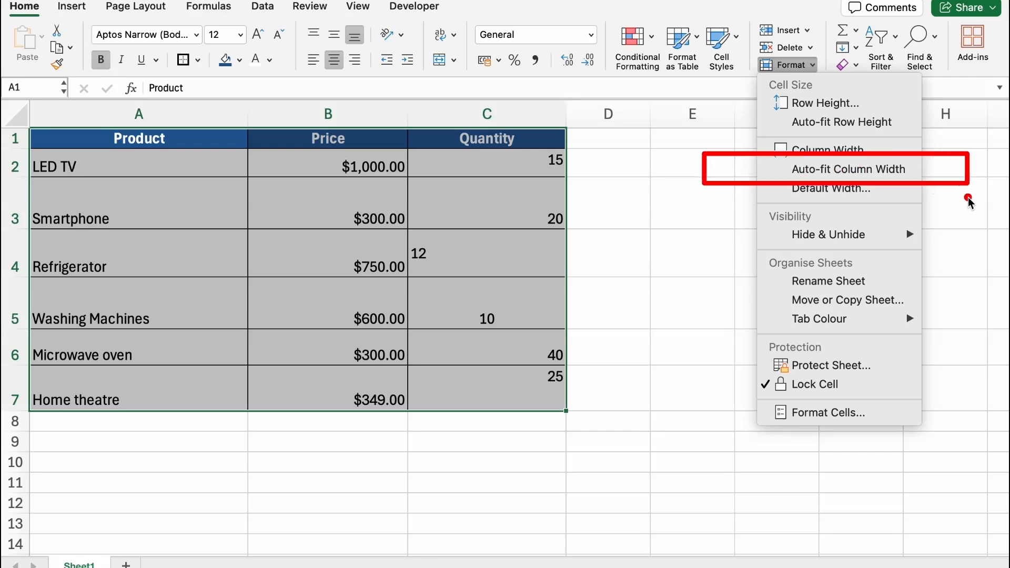
click(899, 176)
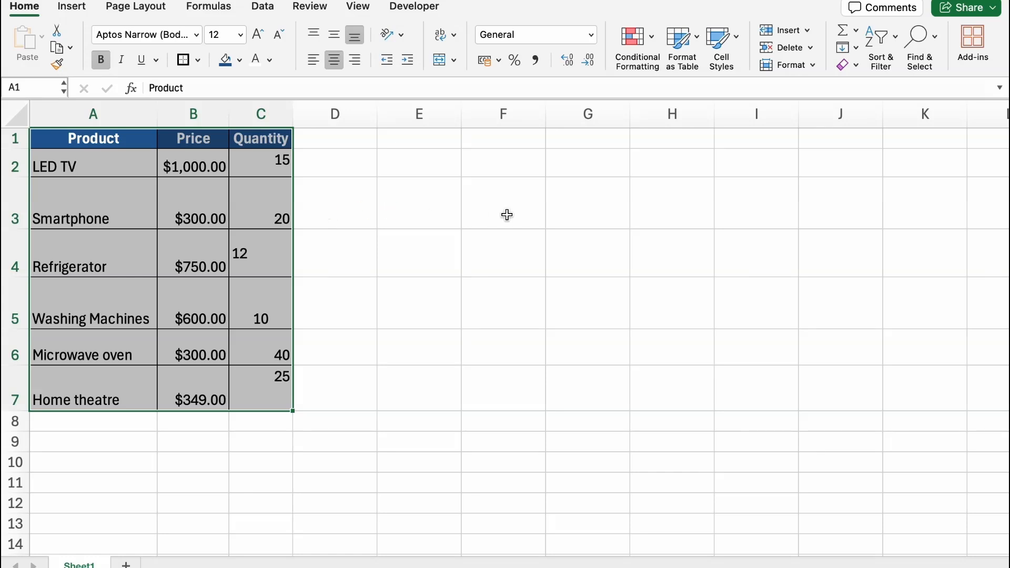
Auto-fit the row heights of the product table
click(813, 66)
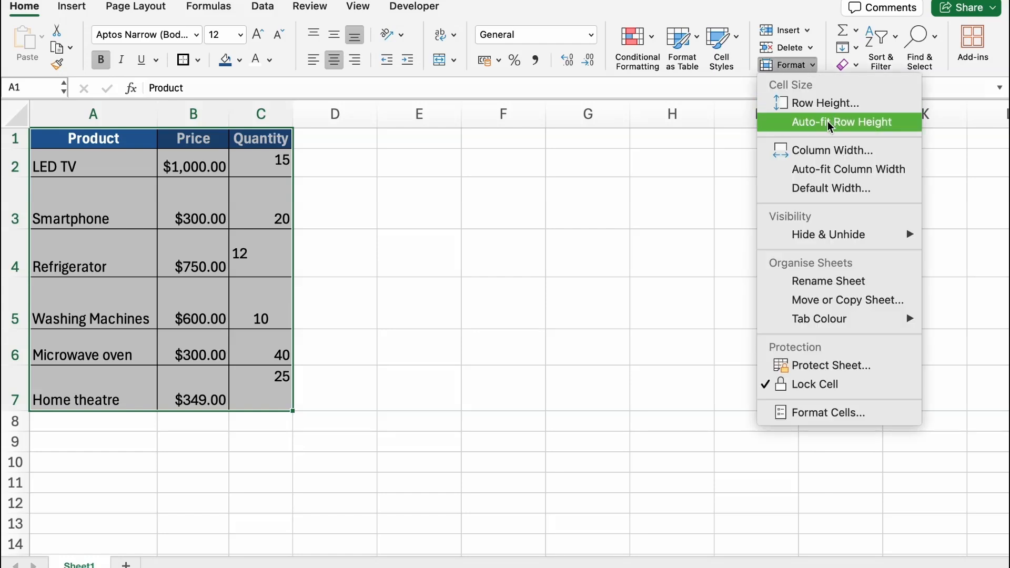
drag(735, 107, 957, 143)
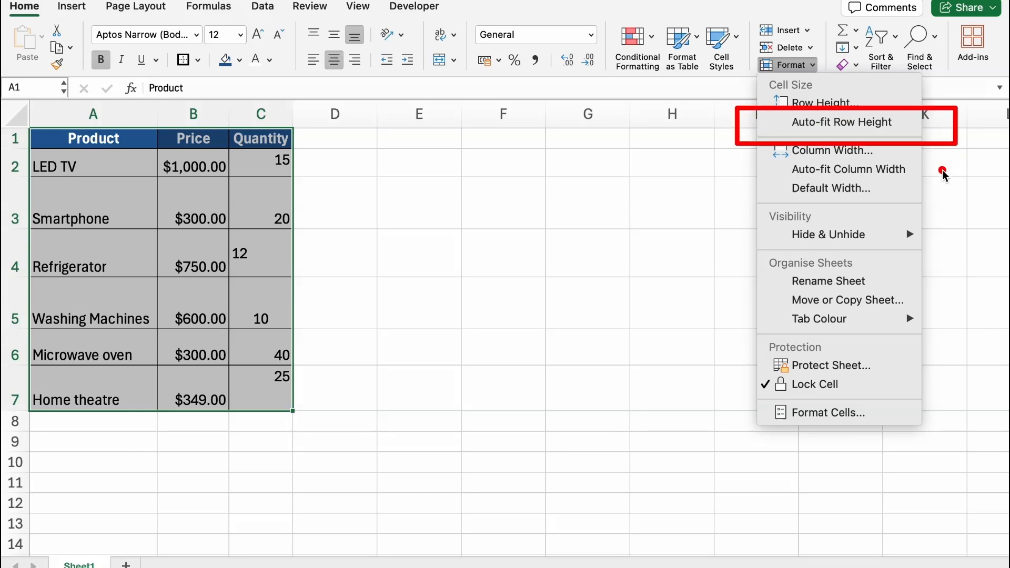
click(888, 134)
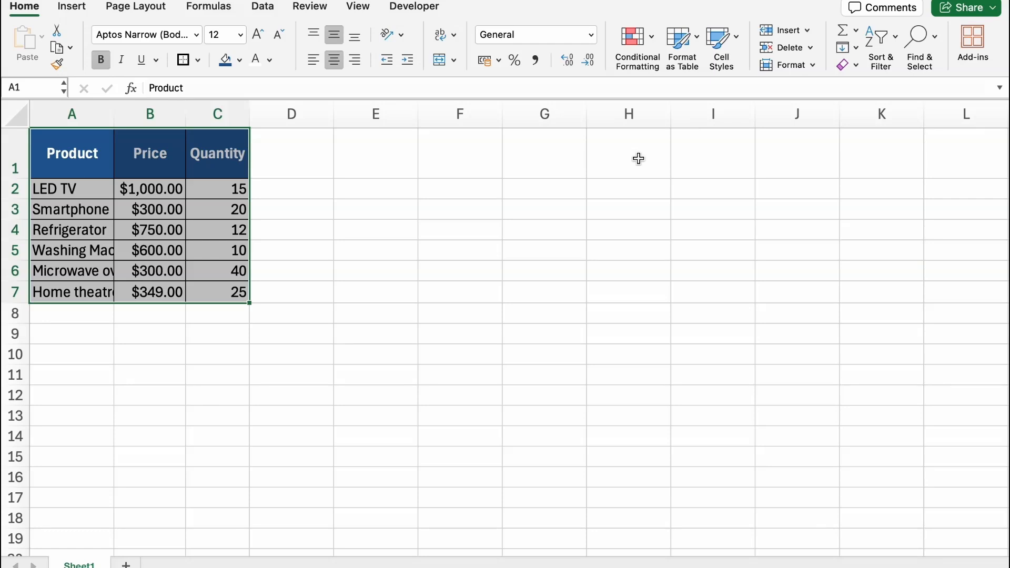
Set the column width of the product table to 10
click(812, 65)
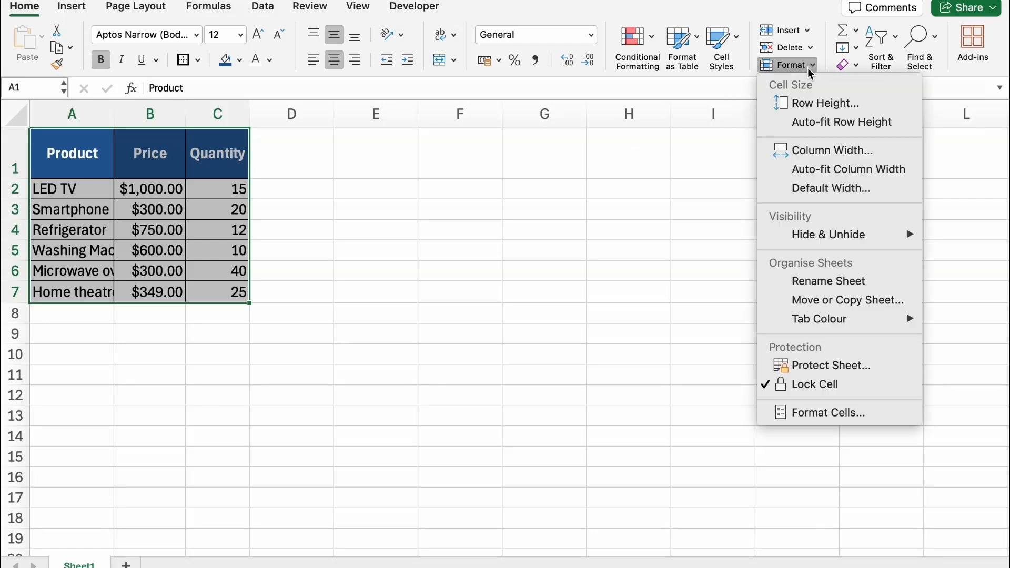
click(809, 150)
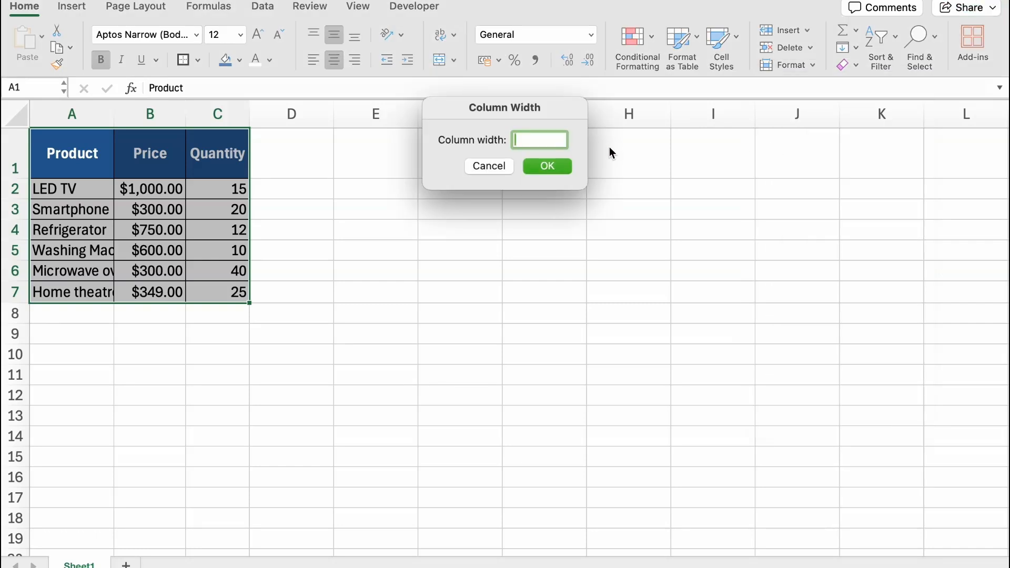
text(10)
click(563, 166)
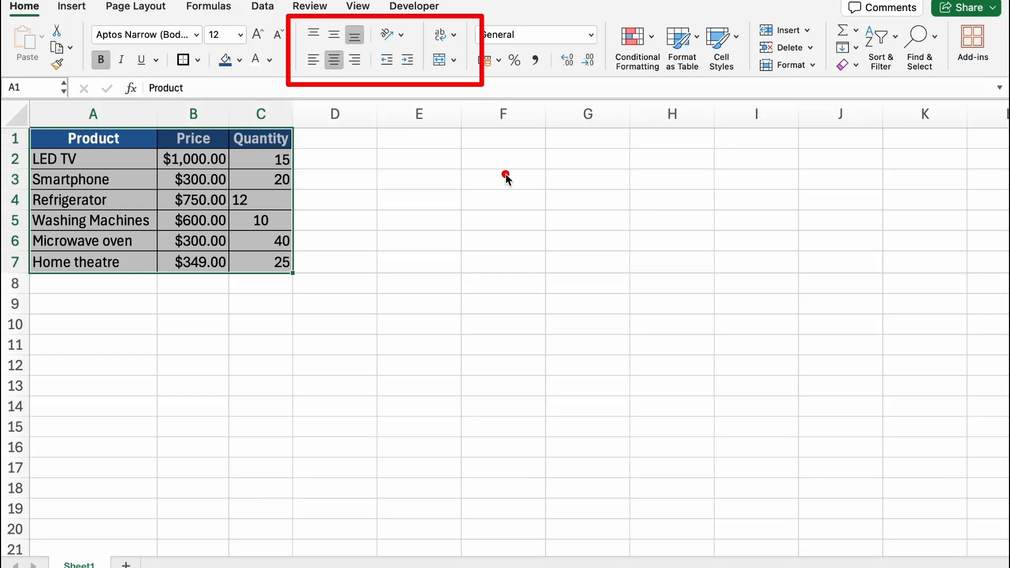
Try right, centre and left alignment on the LED TV cell A2, ending with left alignment
click(126, 164)
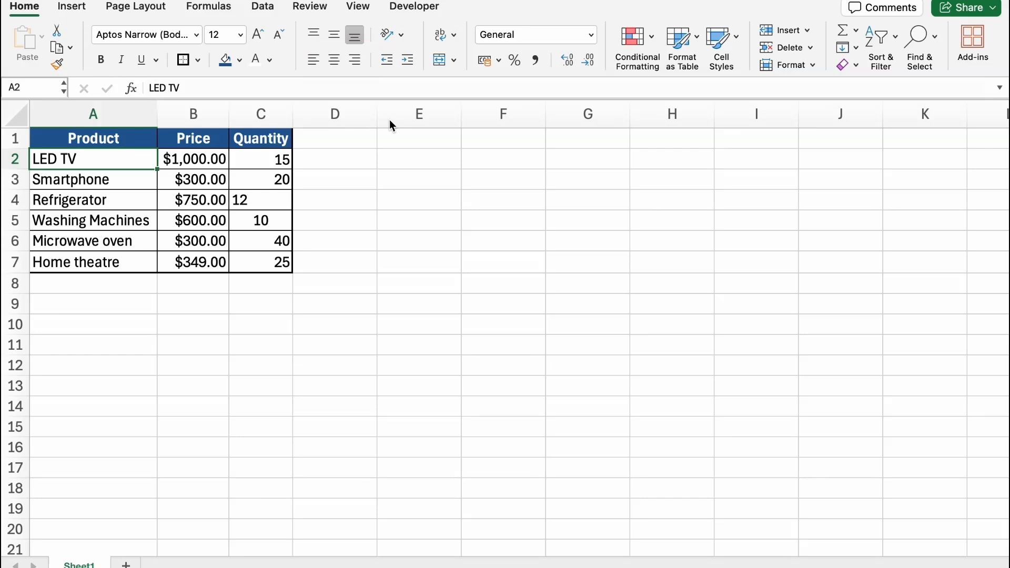
click(360, 62)
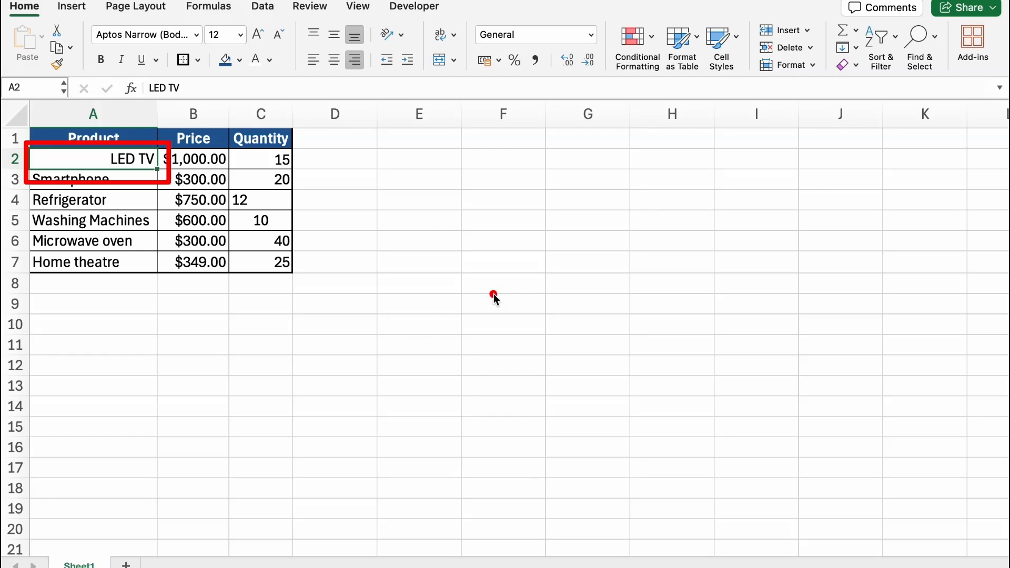
click(335, 64)
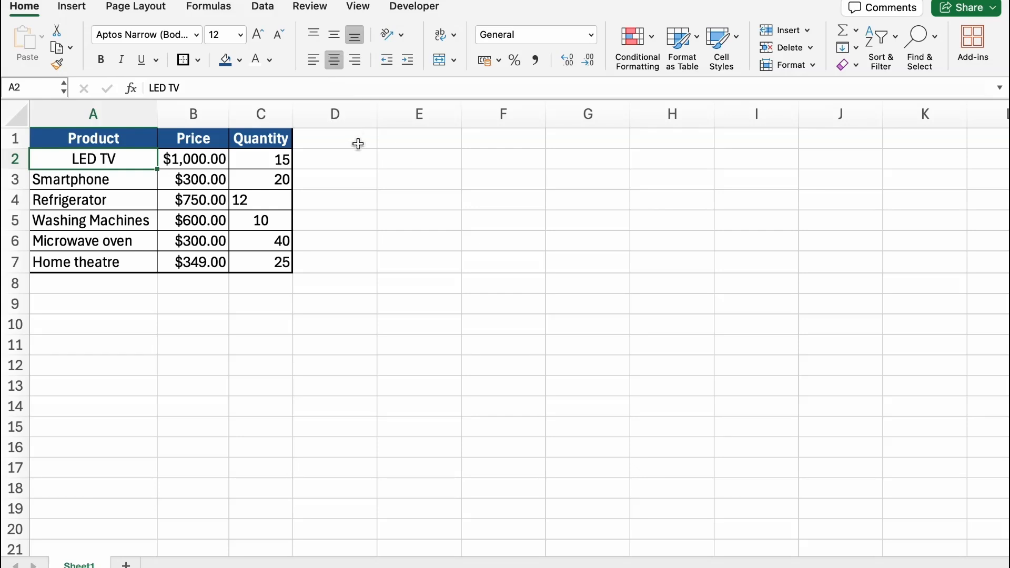
click(316, 62)
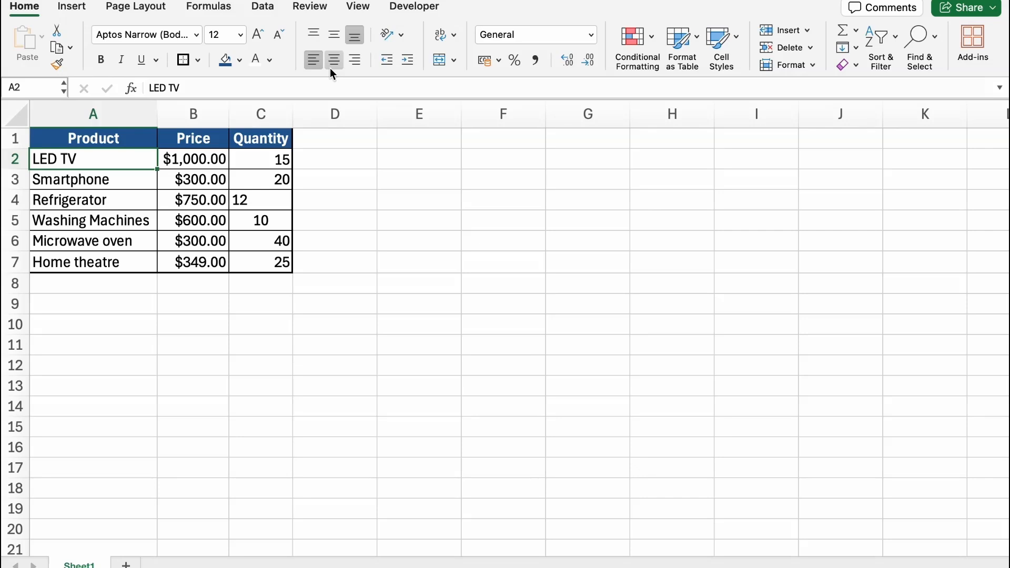
click(335, 62)
click(355, 62)
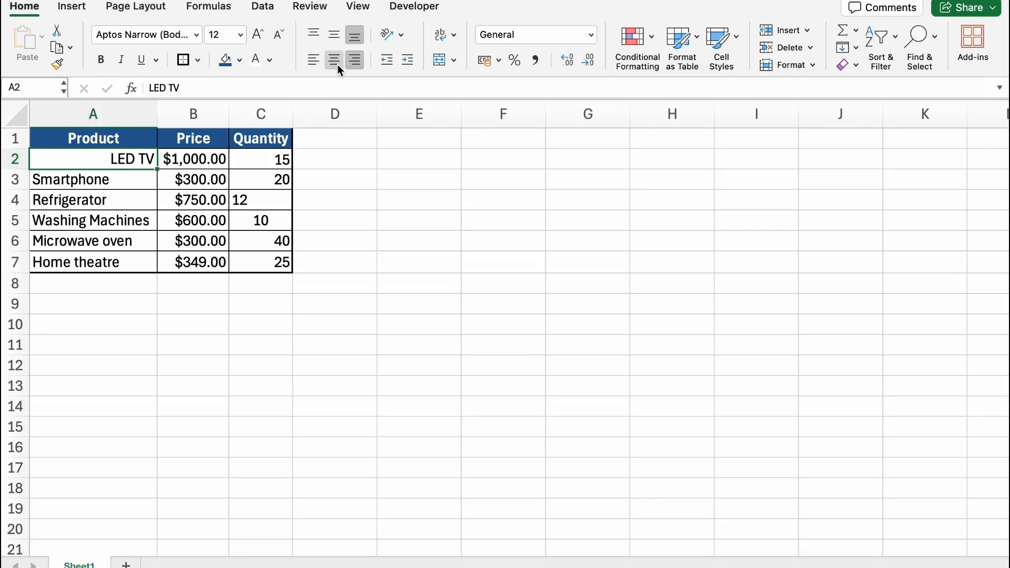
click(335, 63)
click(320, 65)
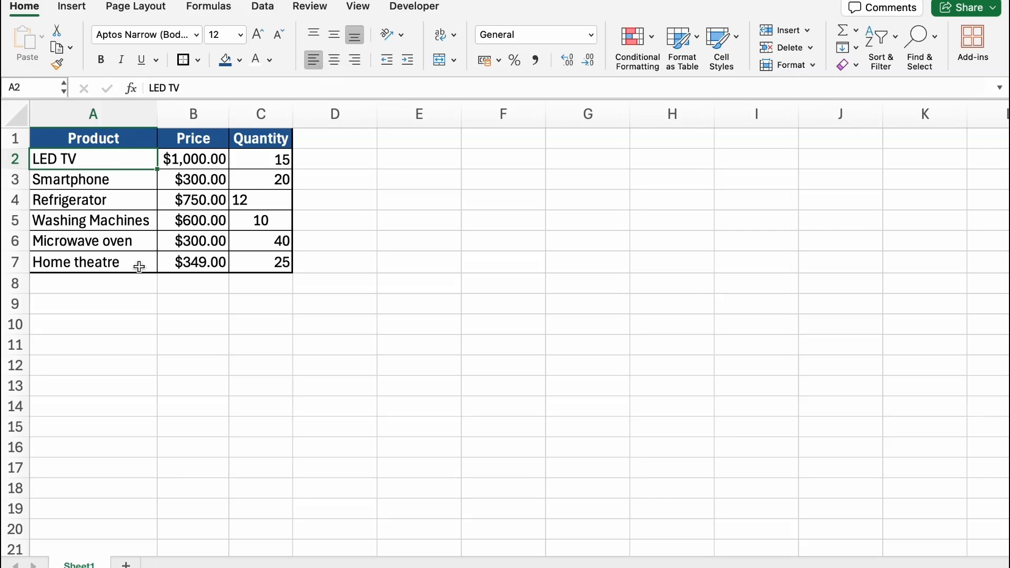
Try right and centre alignment on the product names in A2:A7, ending with left alignment
drag(139, 266, 135, 162)
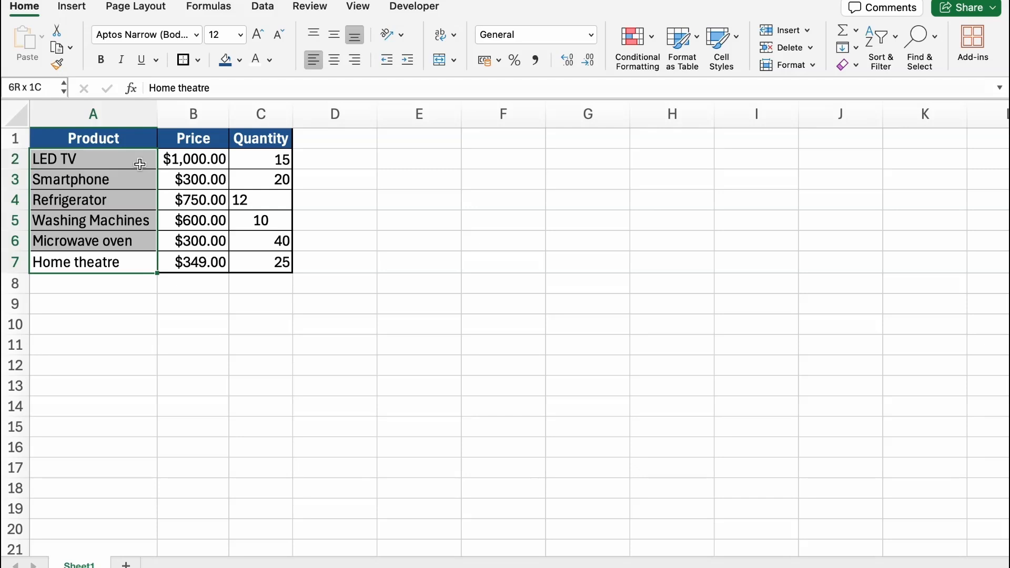
click(356, 61)
click(336, 62)
click(320, 65)
click(333, 65)
click(354, 66)
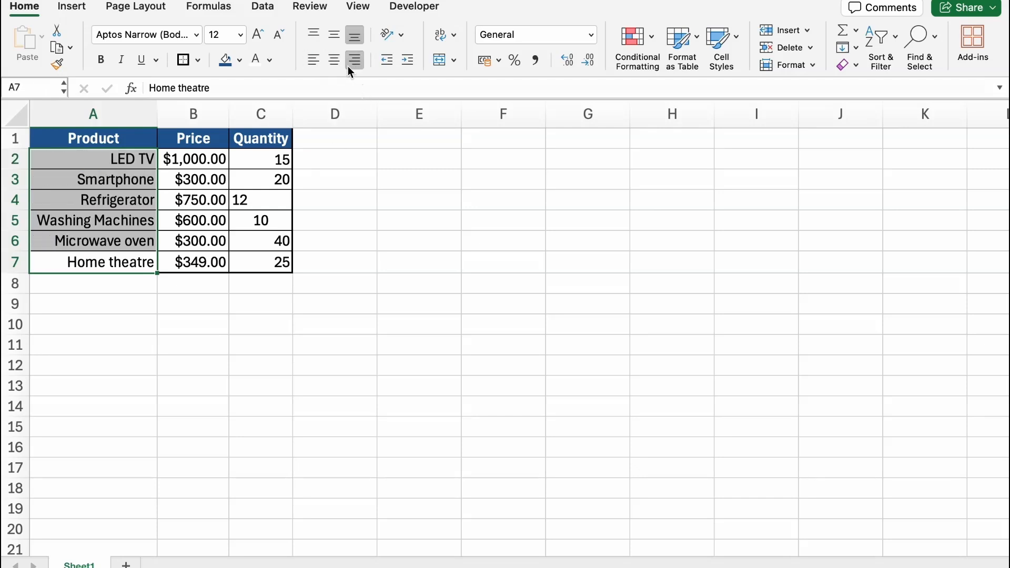
click(334, 62)
click(313, 61)
Align the quantities in C2:C7 to the right horizontally and to the bottom vertically
click(224, 158)
drag(255, 158, 256, 259)
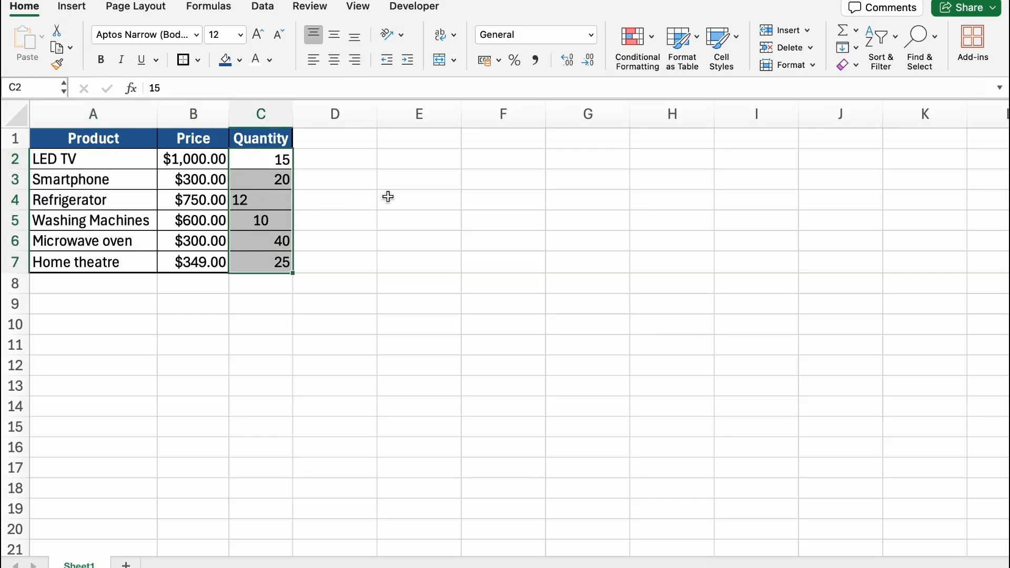
click(355, 61)
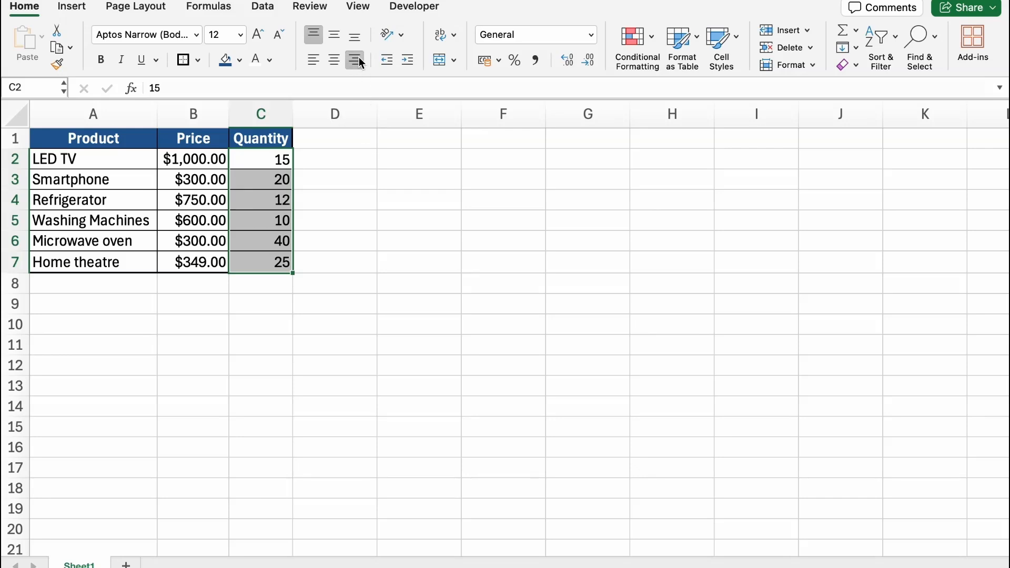
click(355, 38)
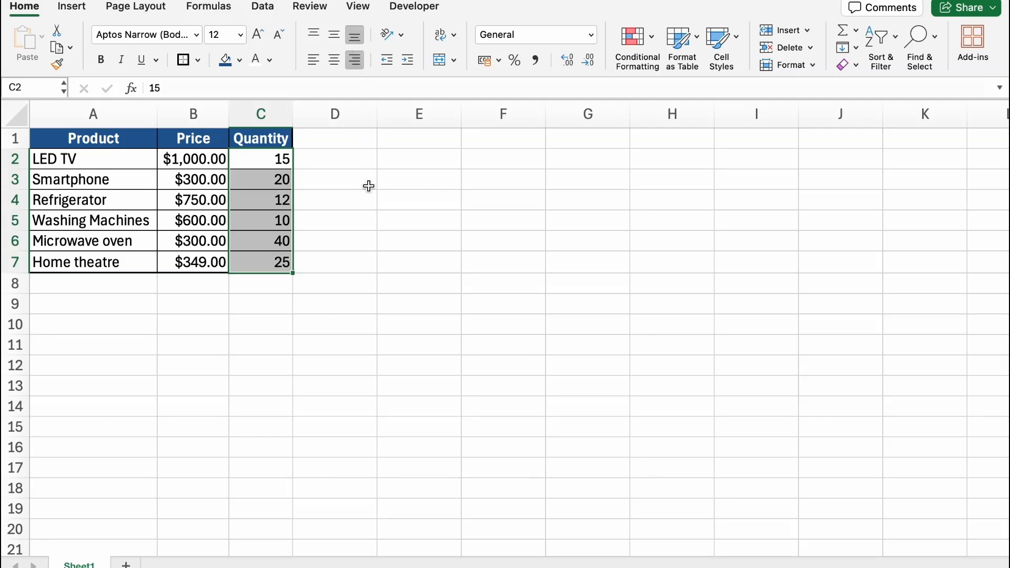
Enter a sample greeting sentence introducing someone by first name in cell C13, and reselect that cell
click(246, 385)
text(hekk)
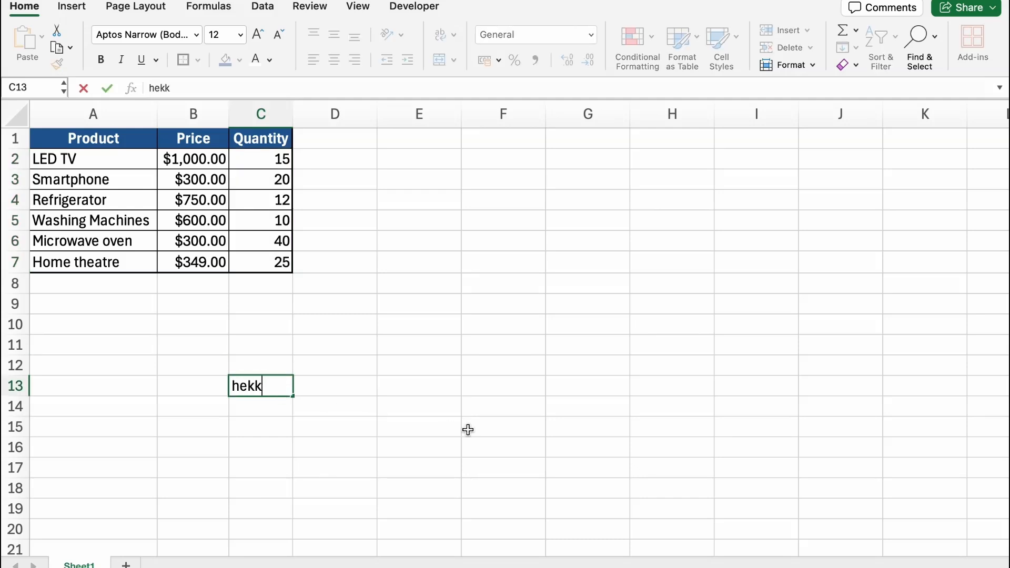
key(BackSpace)
key(BackSpace)
text(llo, my name is ryan.)
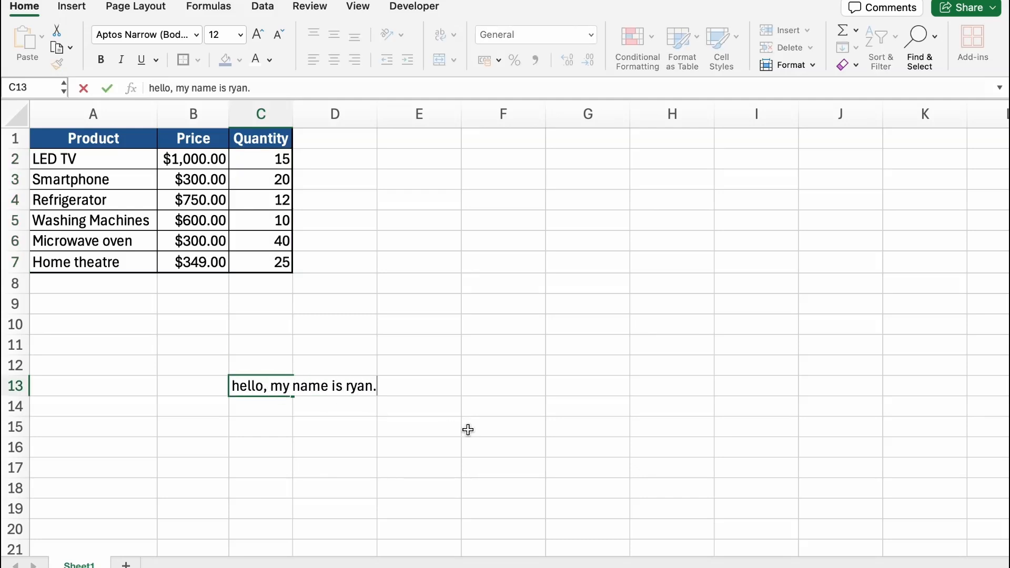
key(Return)
click(277, 384)
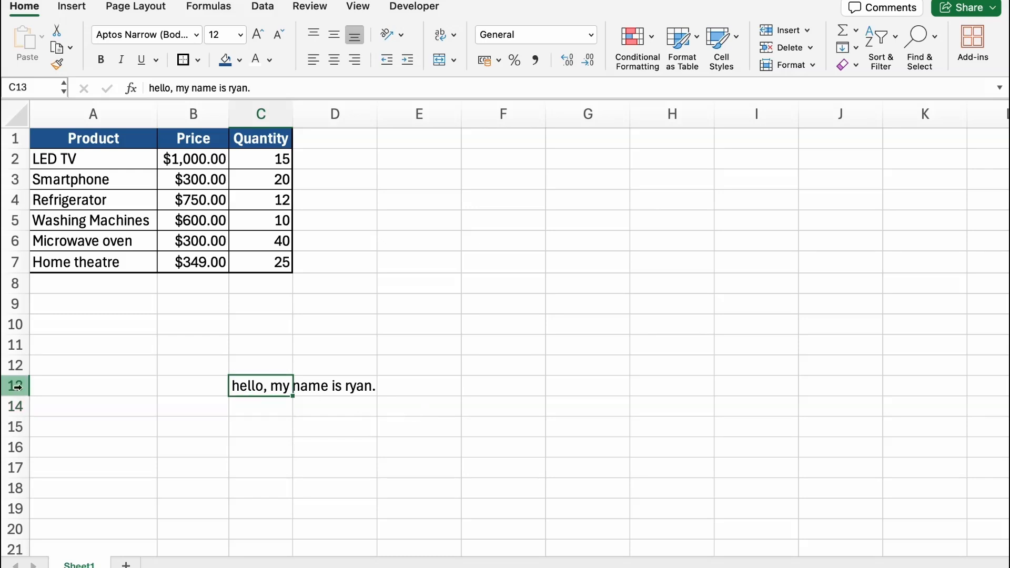
Make row 13 taller and try middle, top and bottom vertical alignment on the greeting in C13, ending with bottom alignment
drag(15, 396, 16, 439)
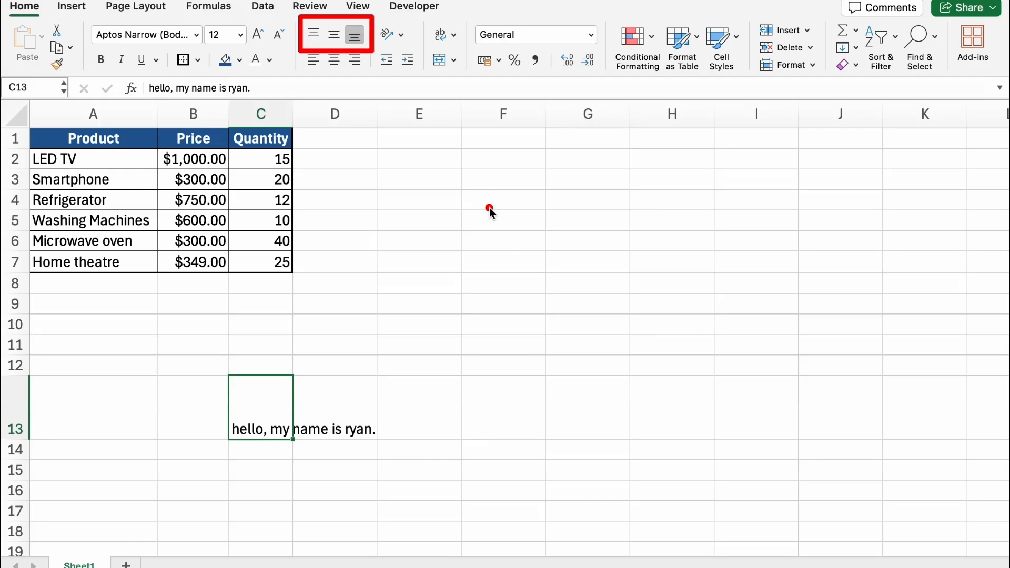
click(336, 38)
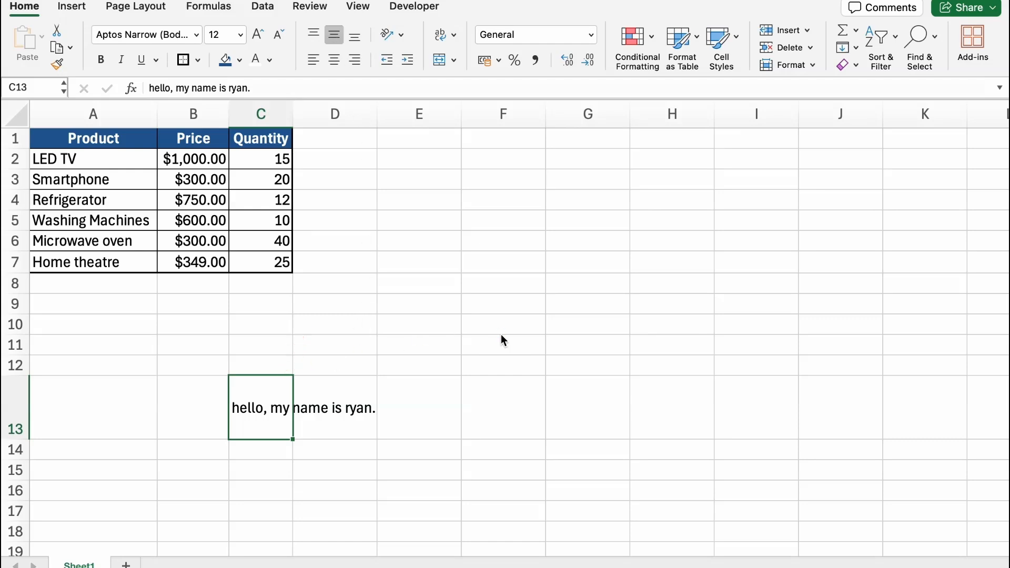
click(314, 34)
click(333, 37)
click(355, 37)
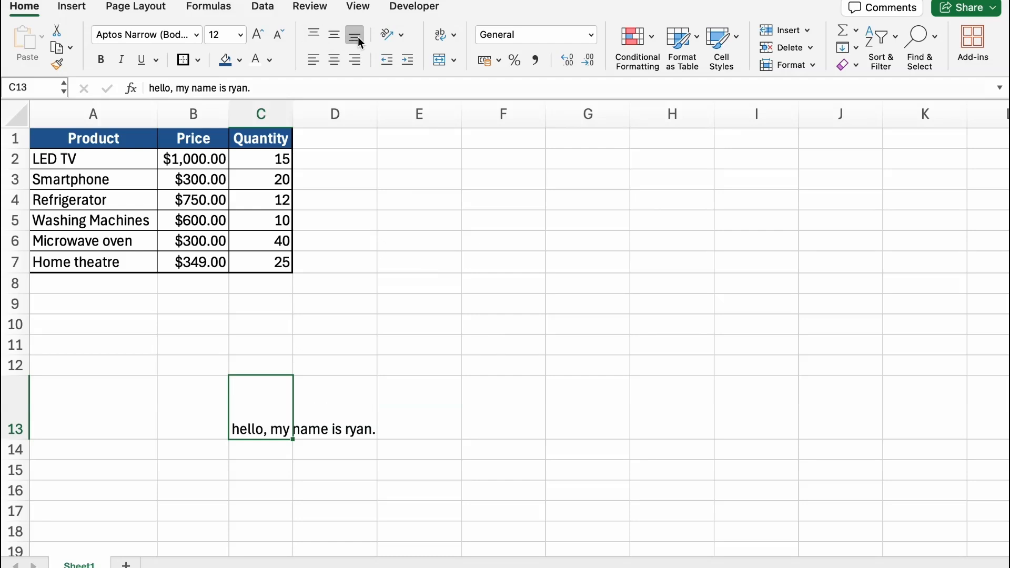
click(340, 40)
click(321, 36)
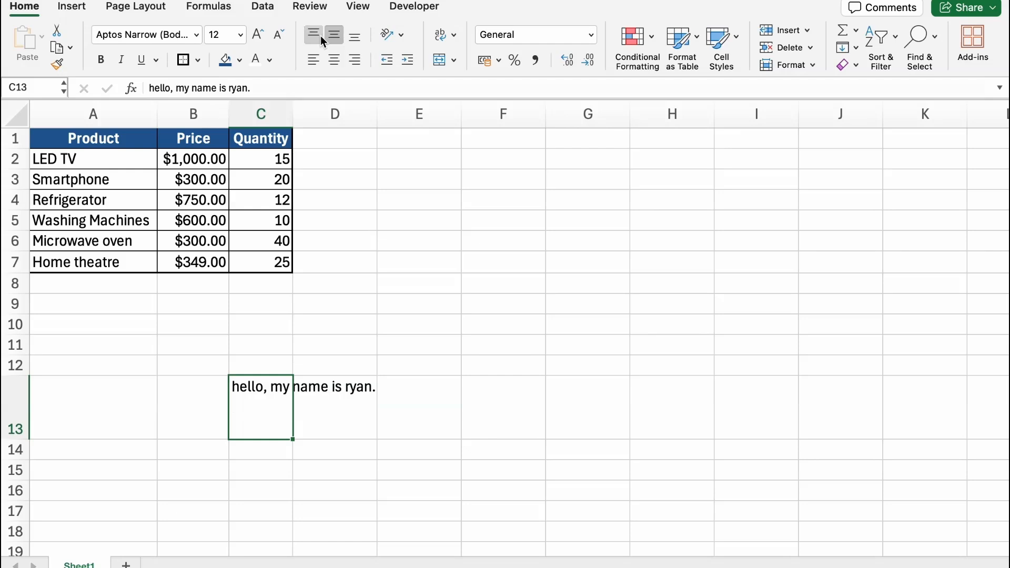
click(333, 40)
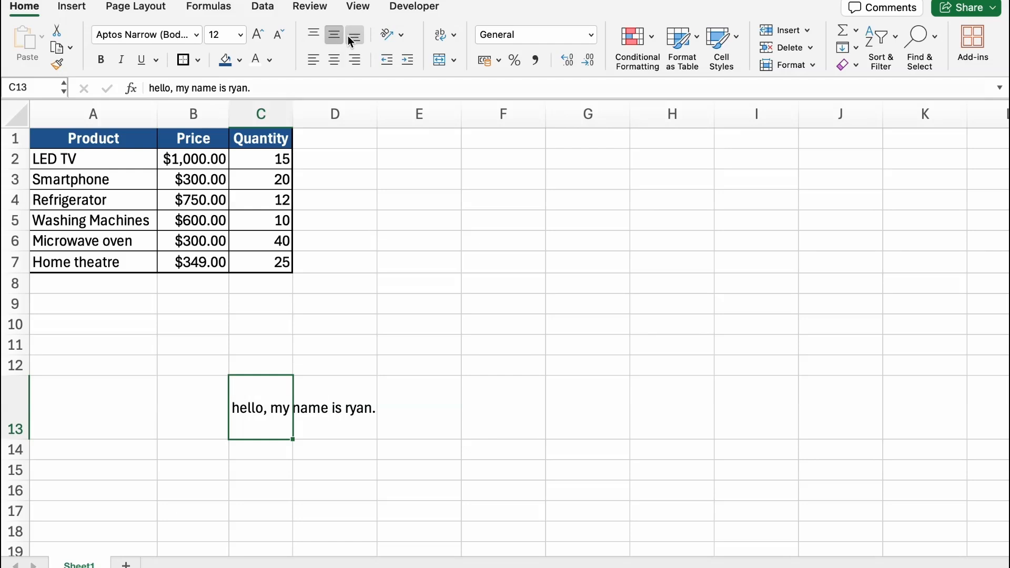
click(351, 40)
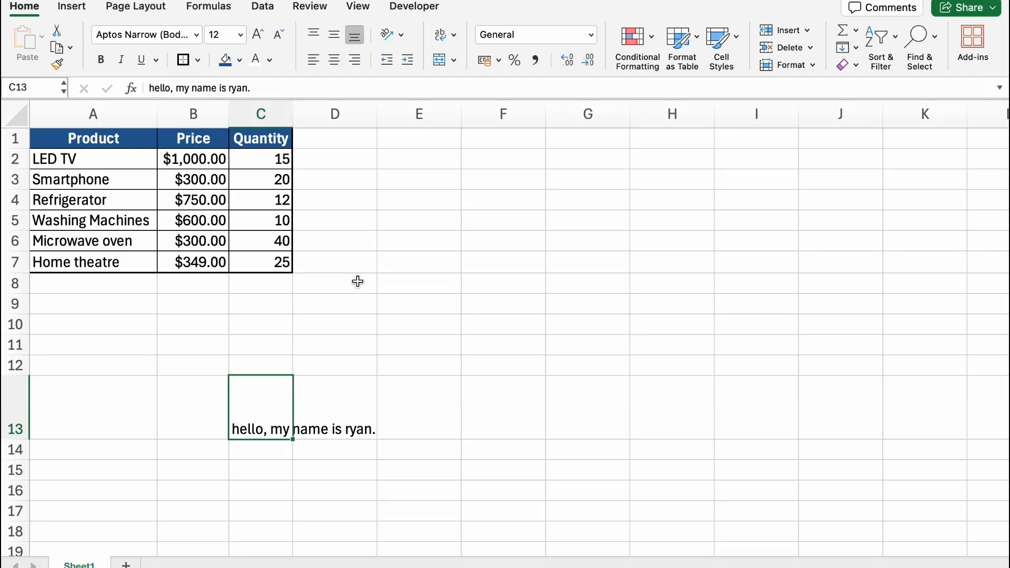
Clear the greeting from cell C13 and auto-fit the height of row 13
key(Delete)
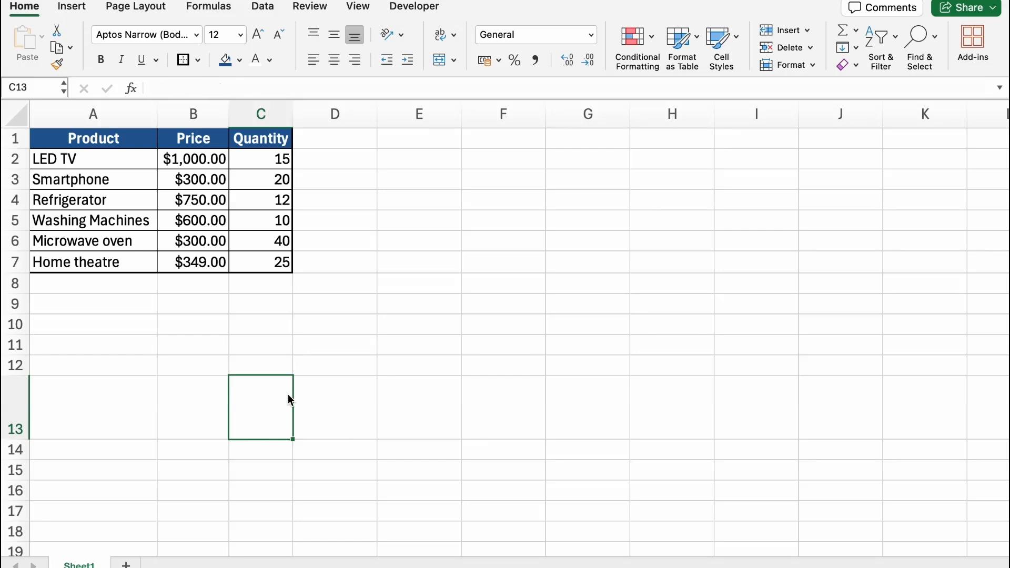
click(813, 66)
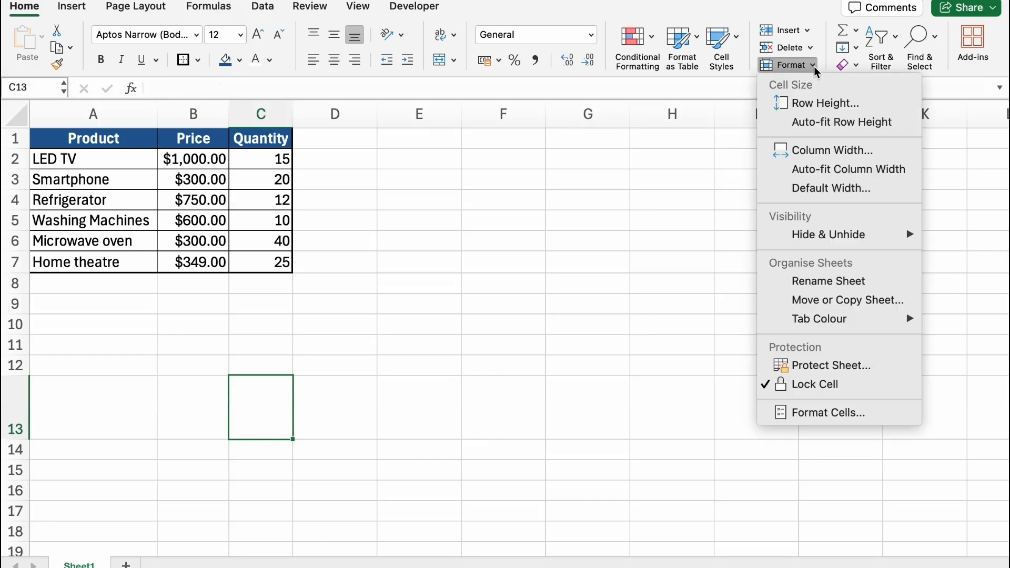
click(829, 128)
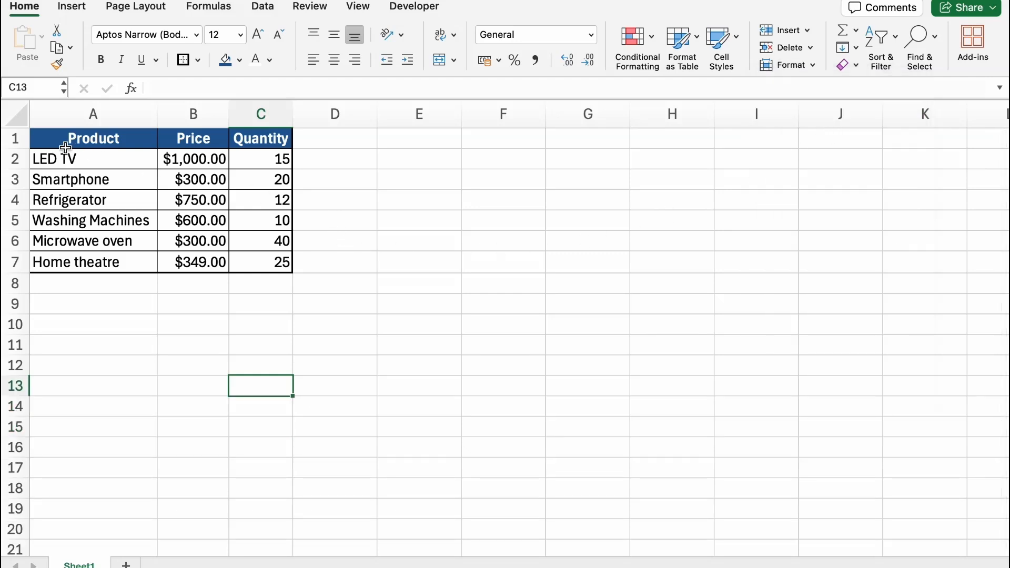
Make header row 1 taller and align the headers in A1:C1 vertically to the middle
drag(24, 150, 25, 179)
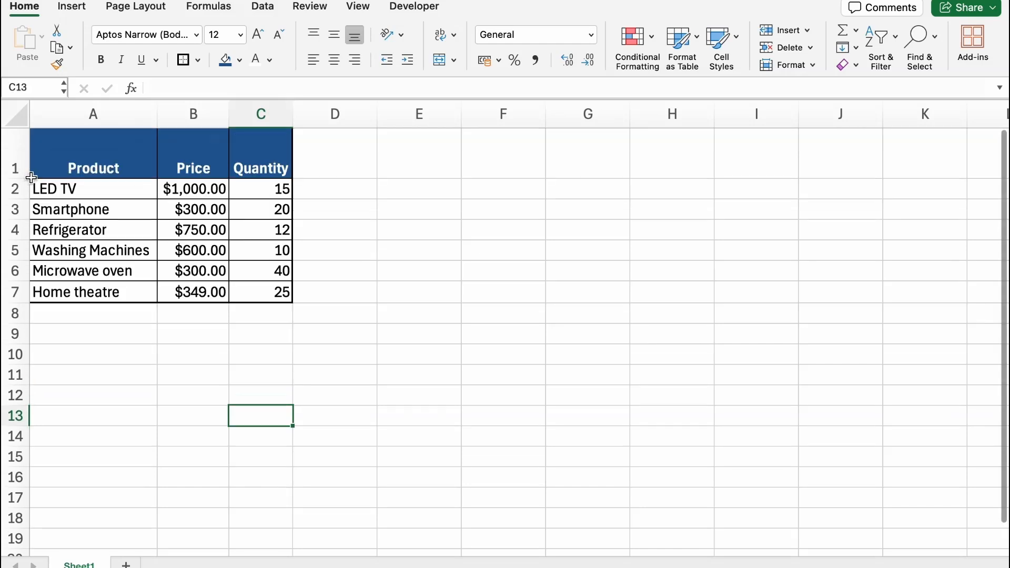
drag(111, 159, 291, 158)
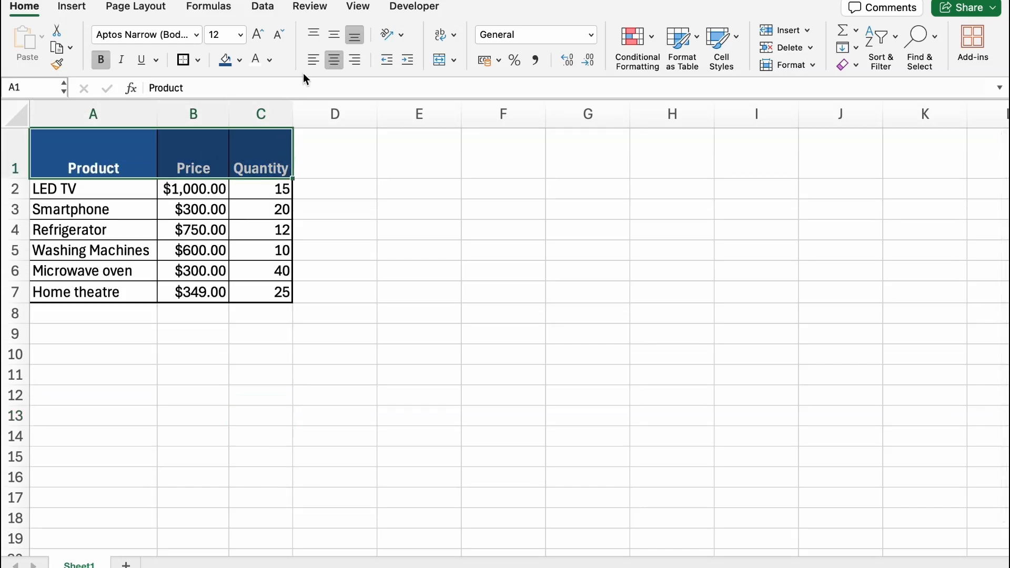
click(337, 36)
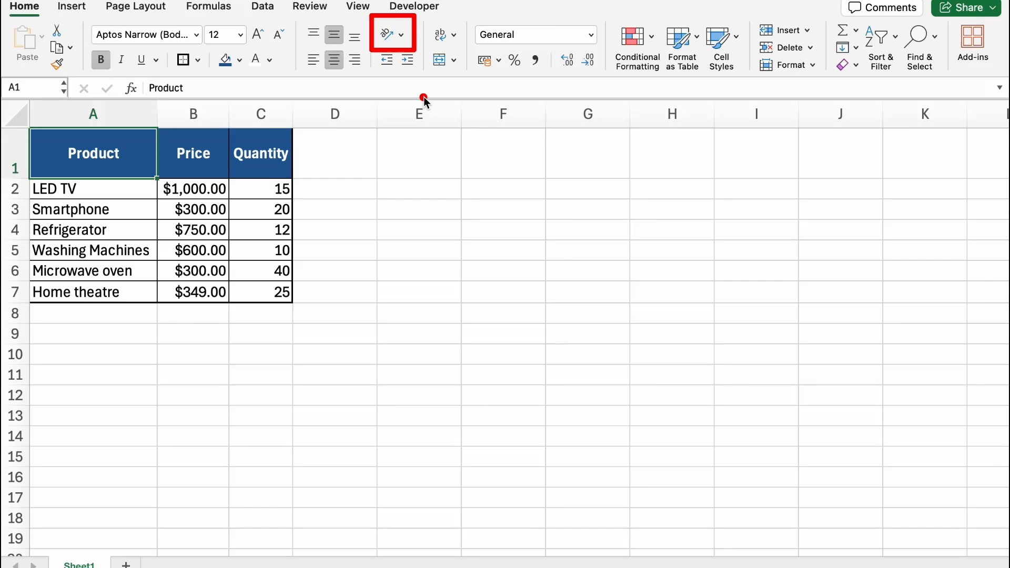
Angle the Product header in A1 anticlockwise and try left, centre and right alignment on it, ending with centre alignment
click(403, 37)
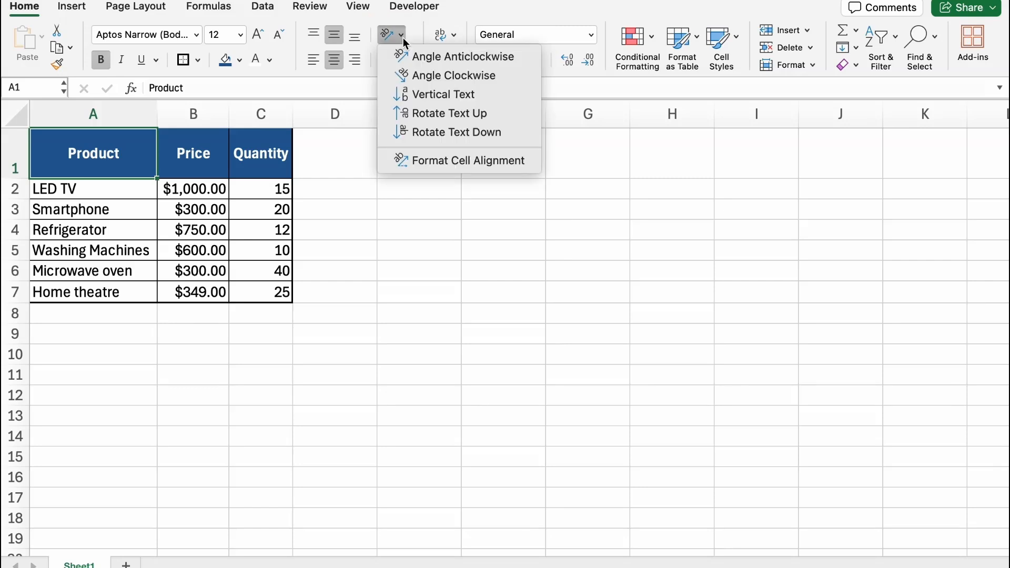
click(421, 59)
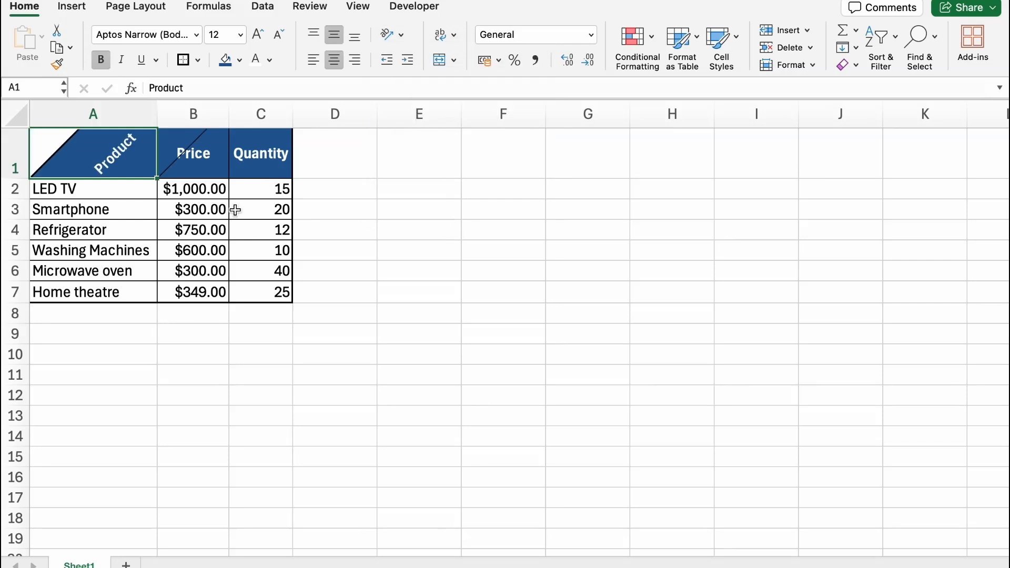
click(315, 66)
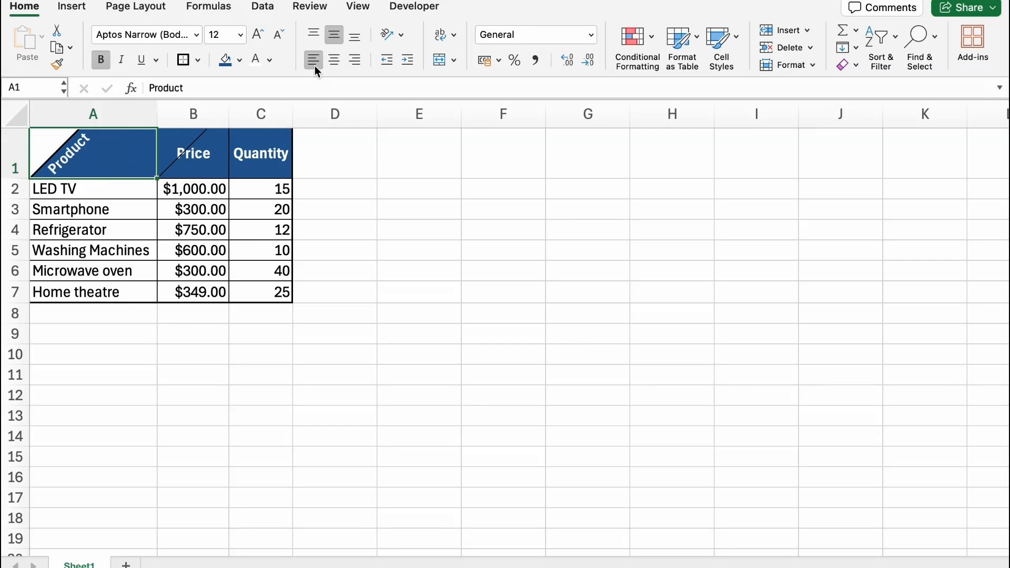
click(332, 66)
click(355, 65)
click(333, 62)
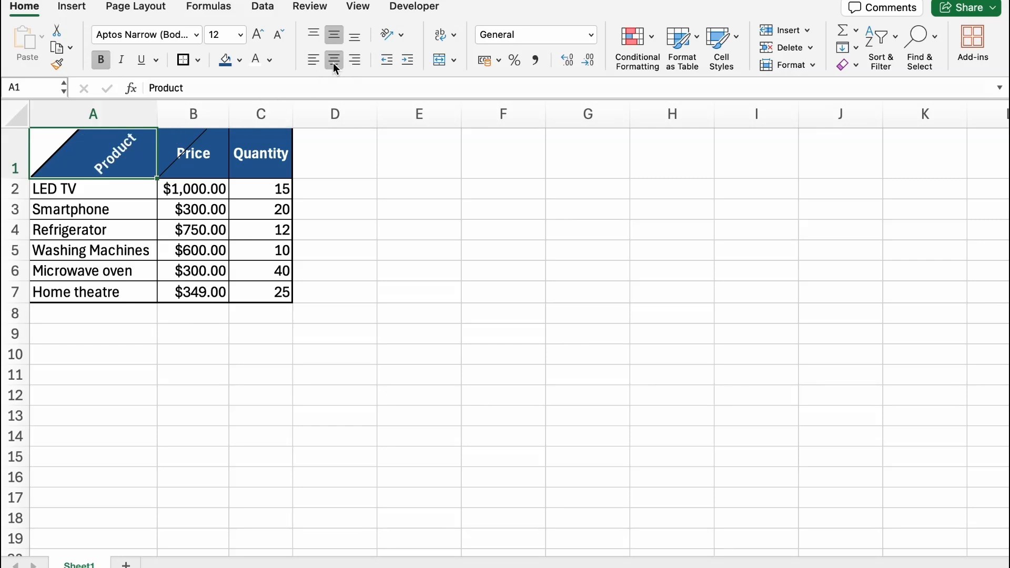
Try top, middle and bottom vertical alignment on the angled Product header, ending with bottom alignment, and align it left
click(314, 35)
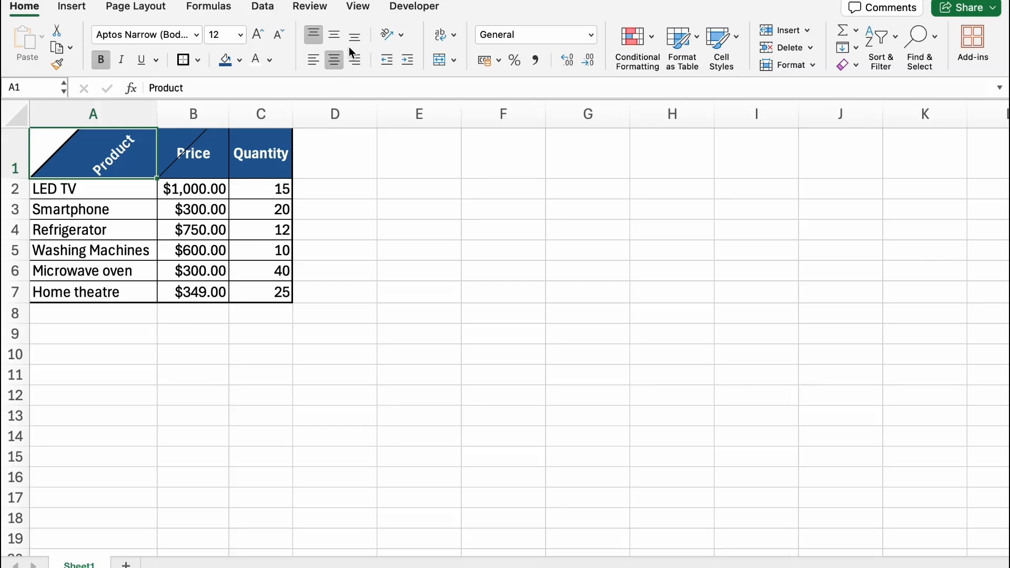
click(357, 37)
click(341, 38)
click(319, 40)
click(355, 37)
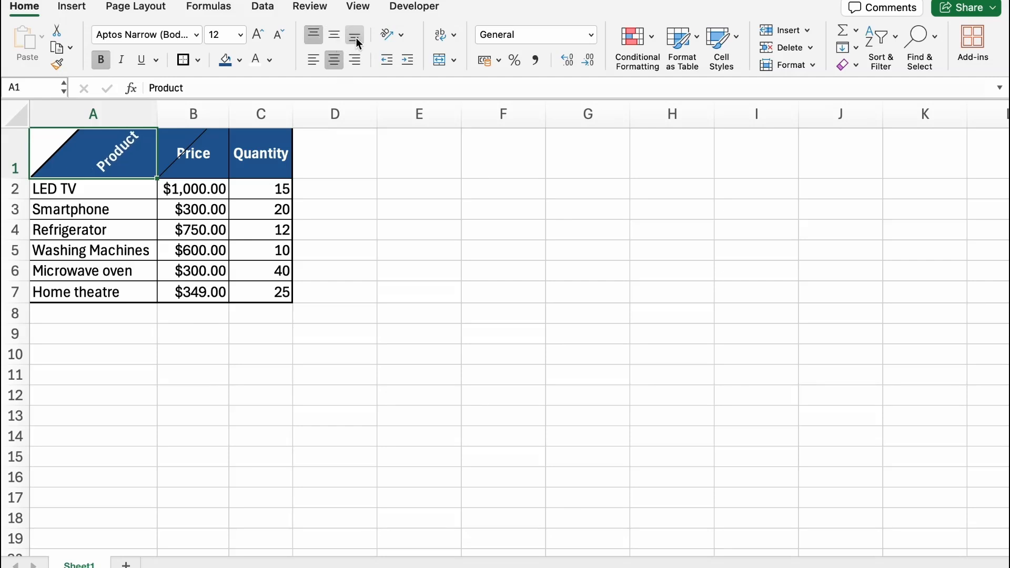
click(316, 60)
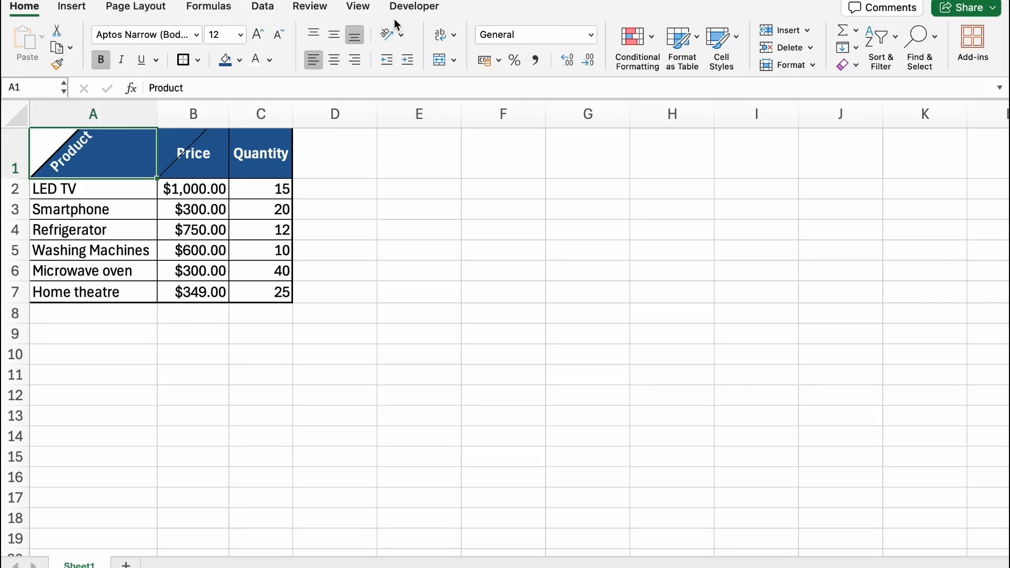
Remove the anticlockwise angle from the Product header in A1 and centre it both vertically and horizontally
click(402, 36)
click(404, 57)
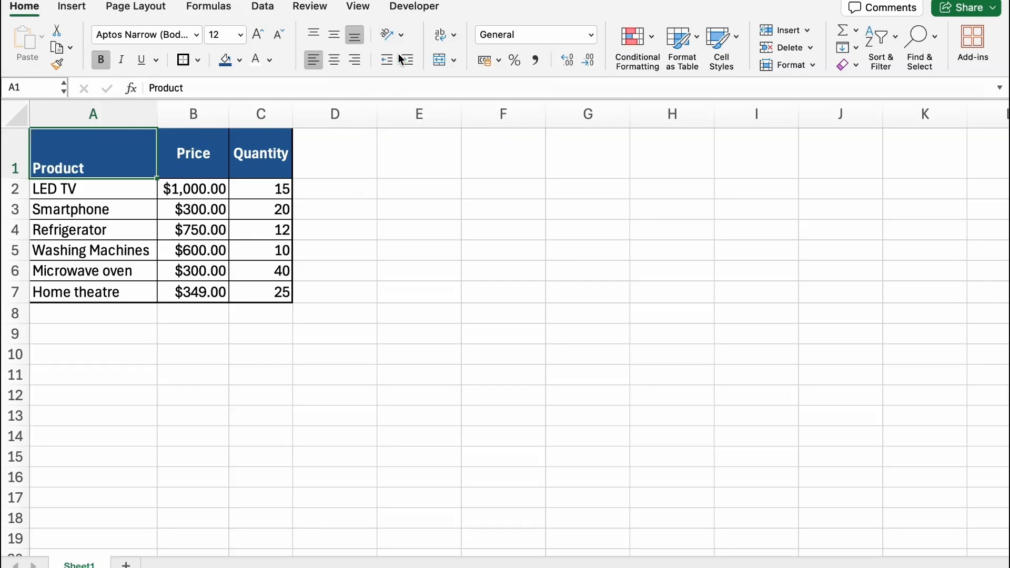
click(335, 36)
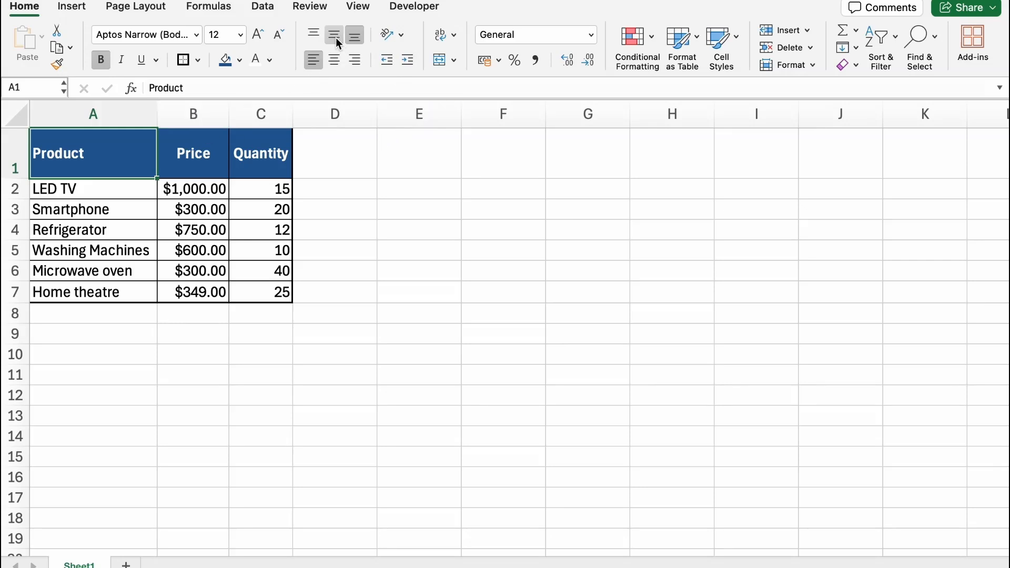
click(339, 61)
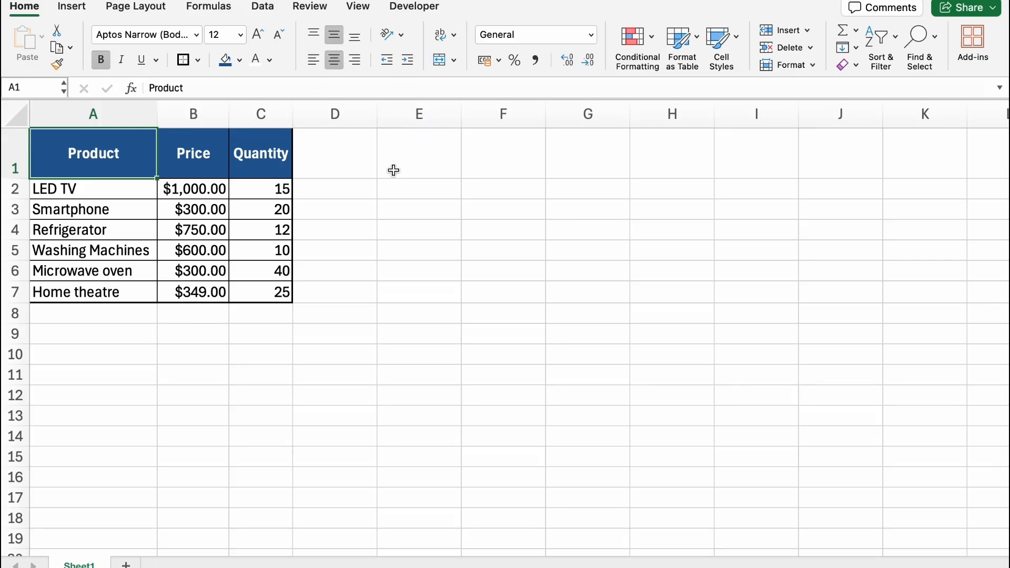
click(402, 36)
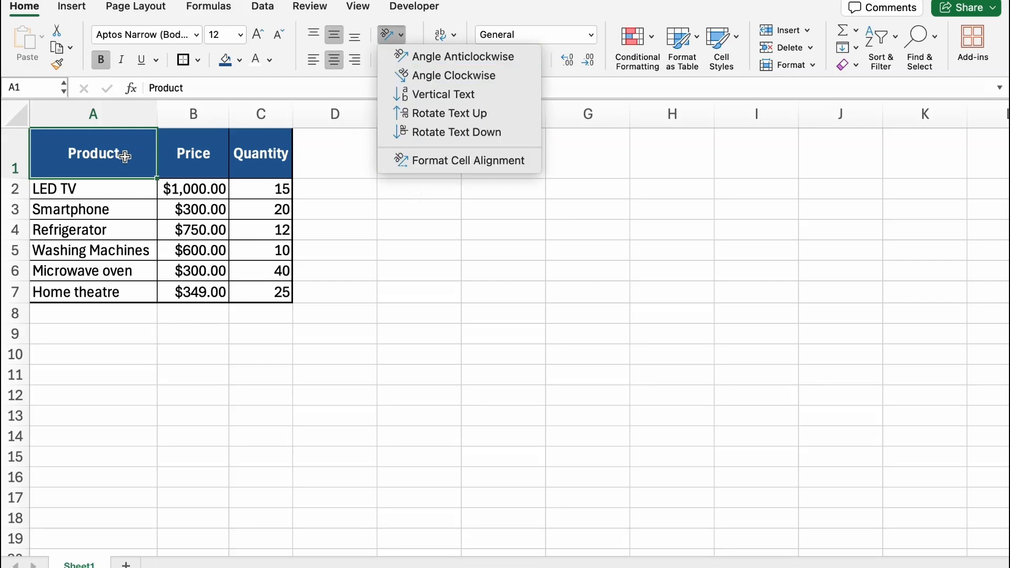
click(127, 156)
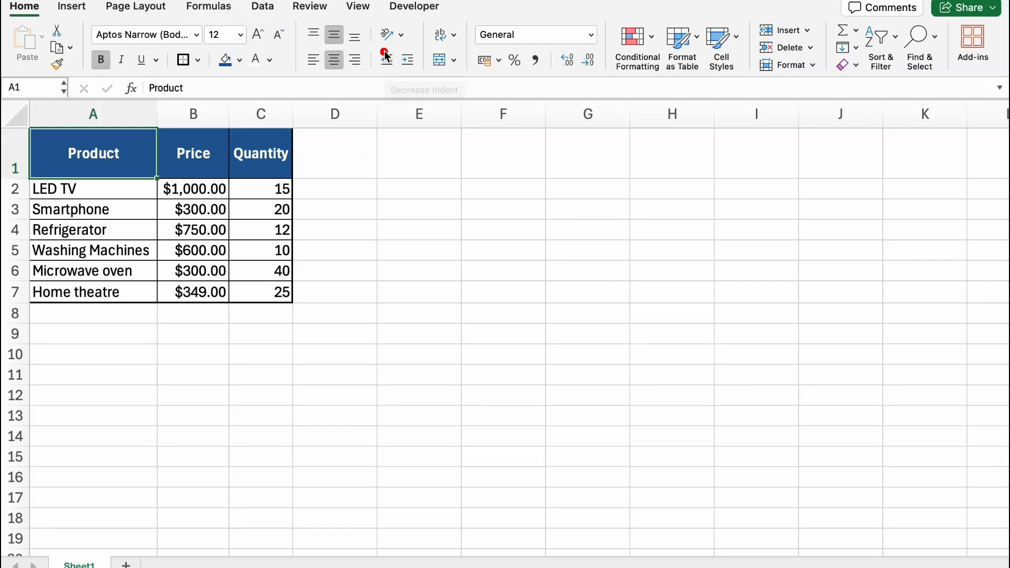
drag(378, 48, 420, 76)
Increase the indent of the Product header in A1 repeatedly until its text sits near the cell's right edge
click(408, 61)
click(407, 61)
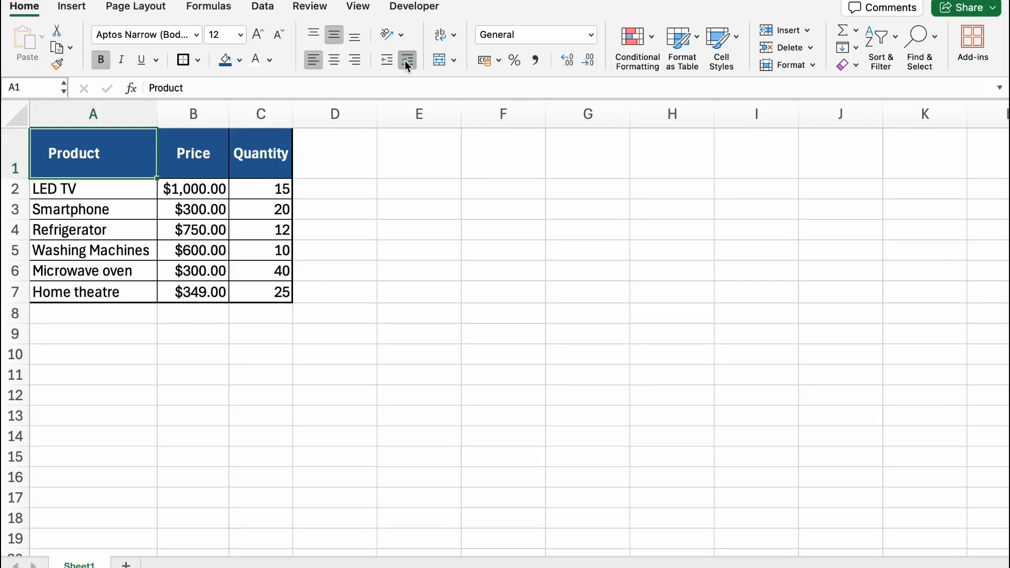
click(407, 61)
click(407, 61)
click(407, 61)
click(407, 61)
click(405, 61)
click(405, 61)
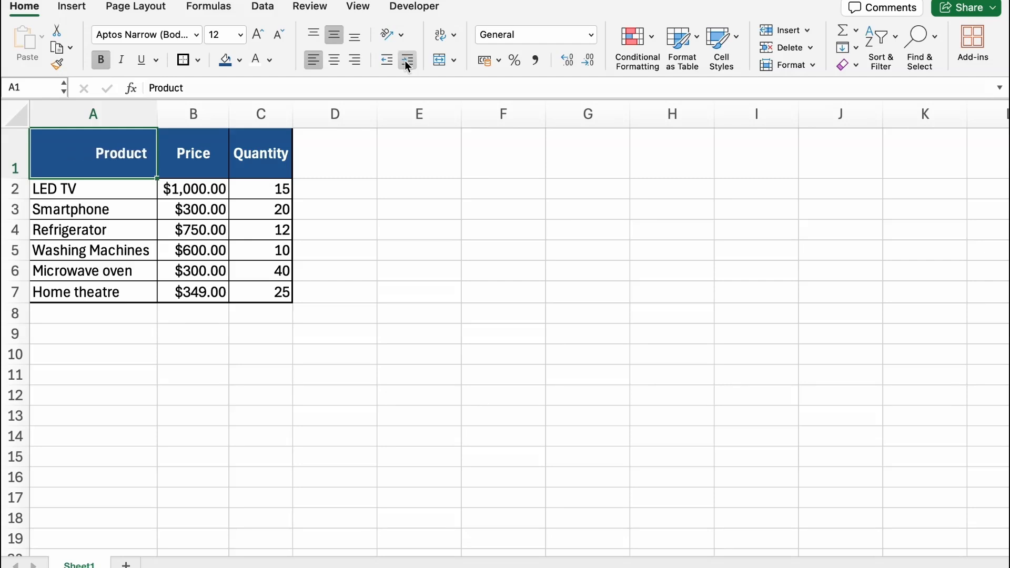
Decrease the indent of the Product header in A1 several levels and increase it again
click(389, 61)
click(389, 61)
click(389, 61)
click(390, 61)
click(408, 61)
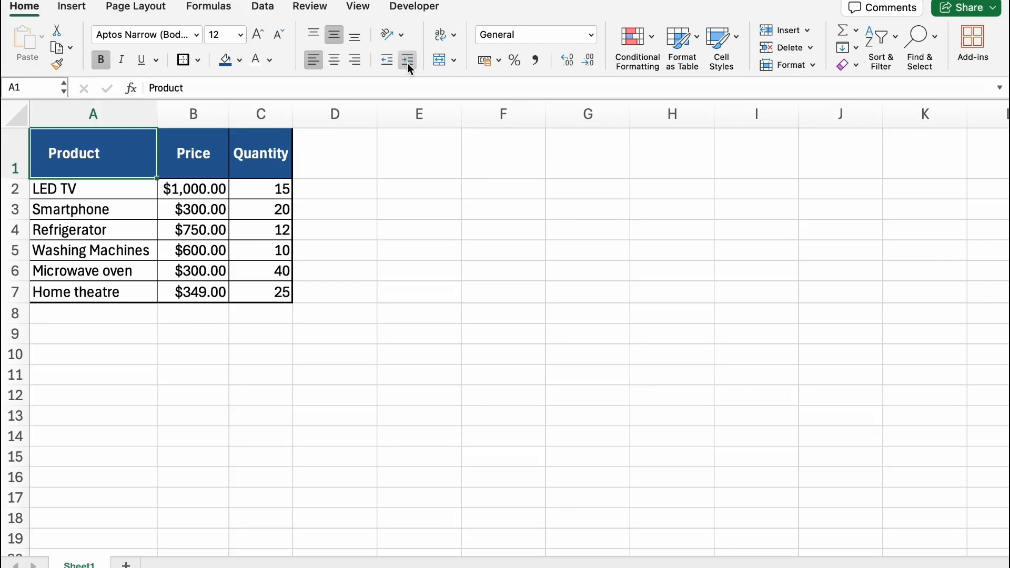
click(408, 61)
click(407, 61)
click(407, 61)
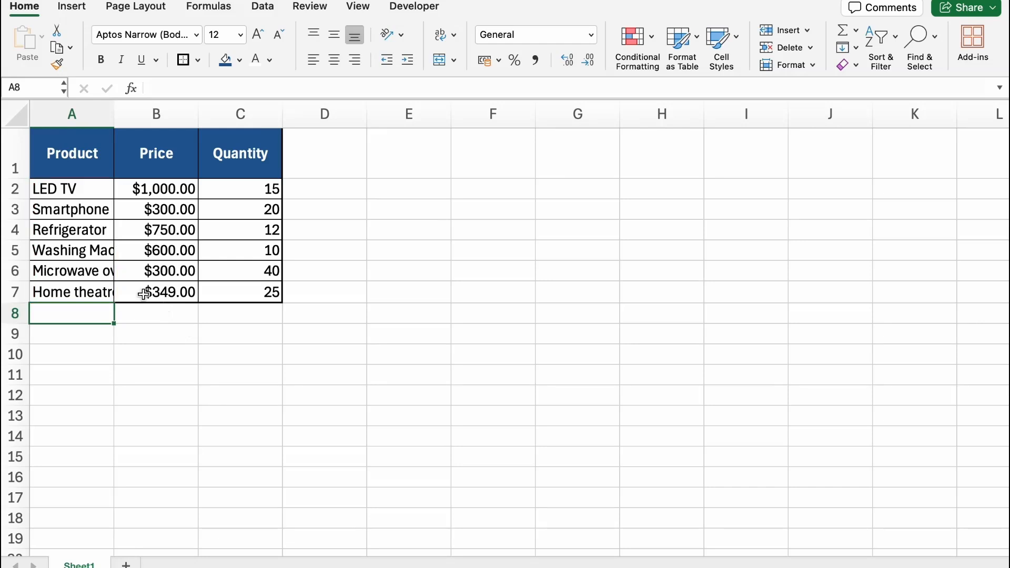
Check the product names from LED TV down to Washing Machines and apply Wrap Text to the Washing Machines cell A5
click(79, 189)
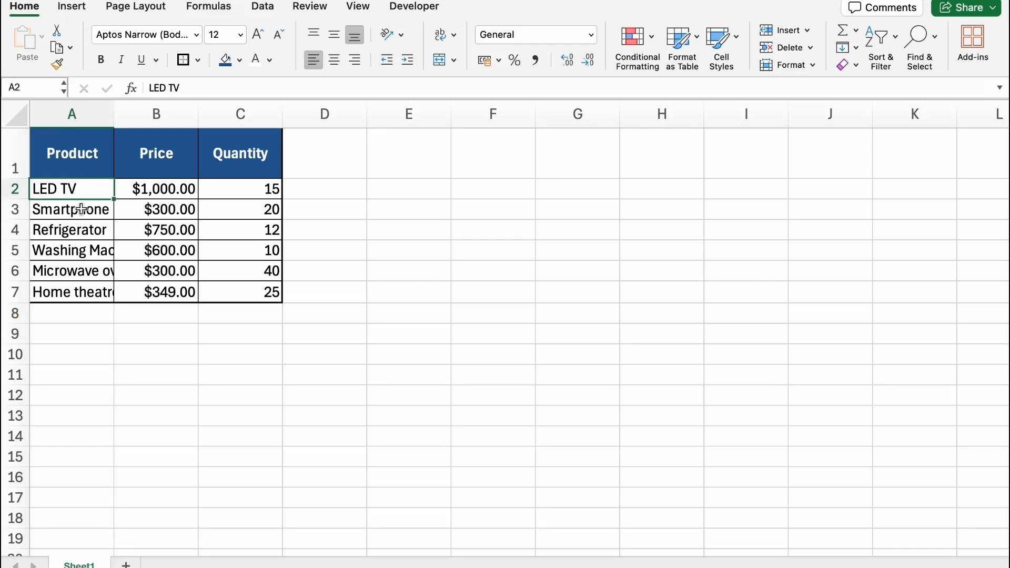
click(79, 209)
click(80, 229)
click(85, 255)
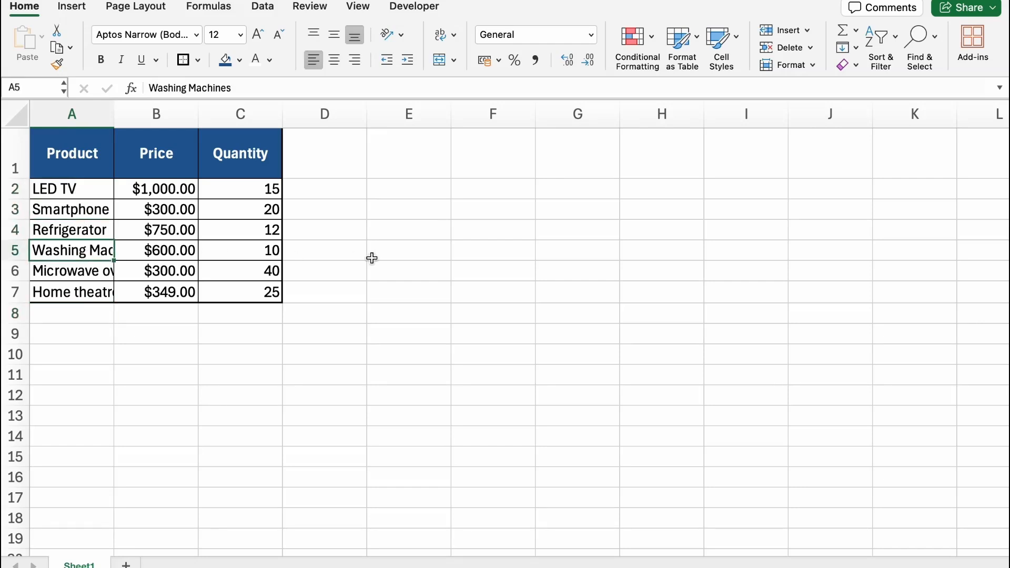
key(ctrl+a)
drag(421, 20, 464, 51)
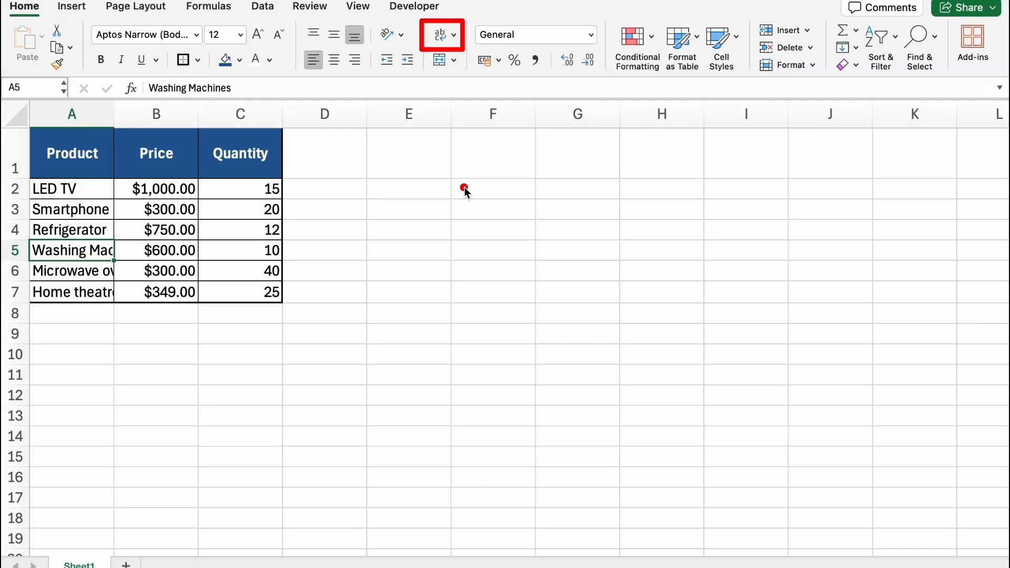
click(455, 35)
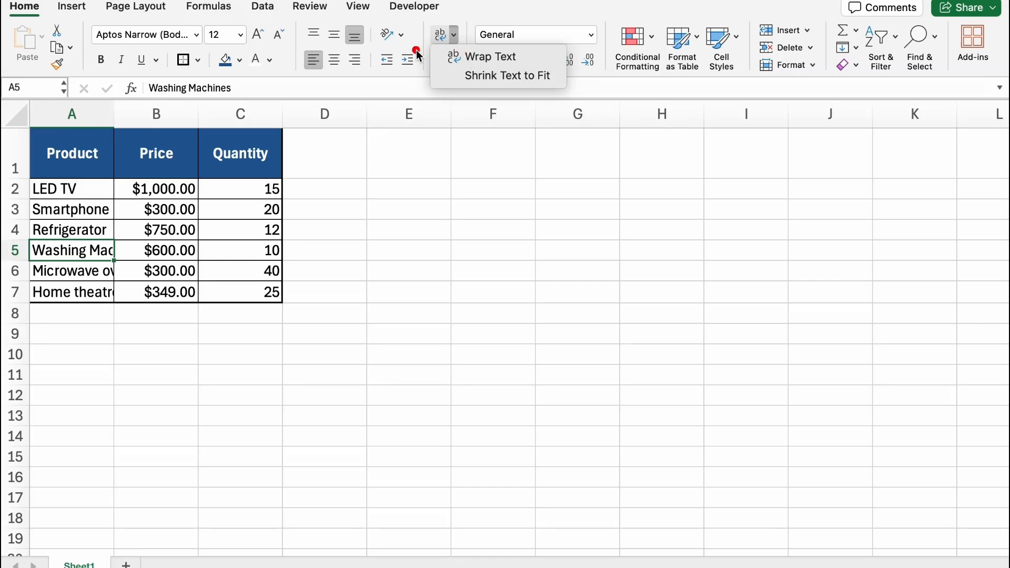
mouse_move(415, 45)
mouse_down()
mouse_move(564, 87)
mouse_move(576, 66)
mouse_up()
click(526, 63)
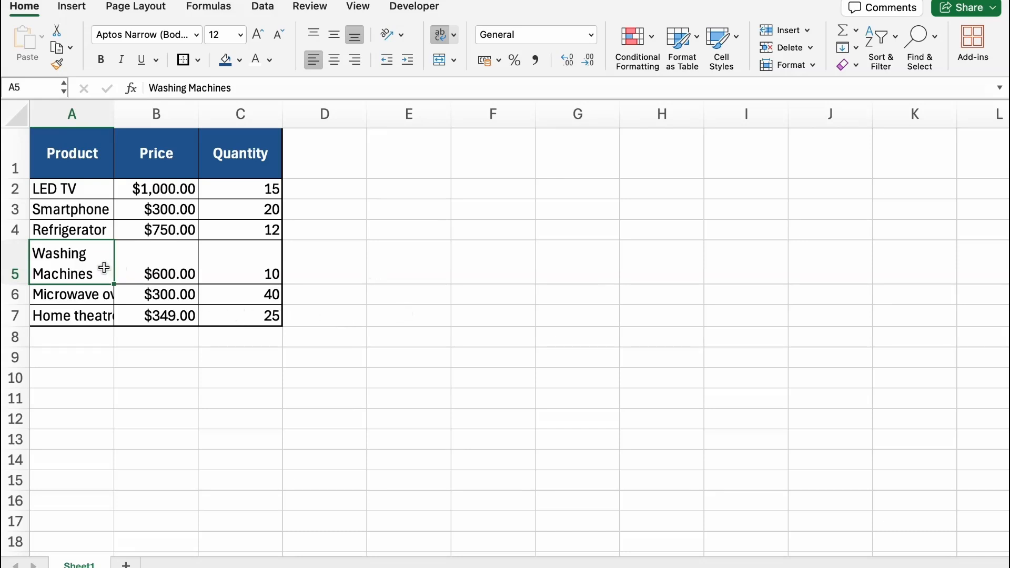
Align the washing machine price in B5 vertically to the middle
click(163, 265)
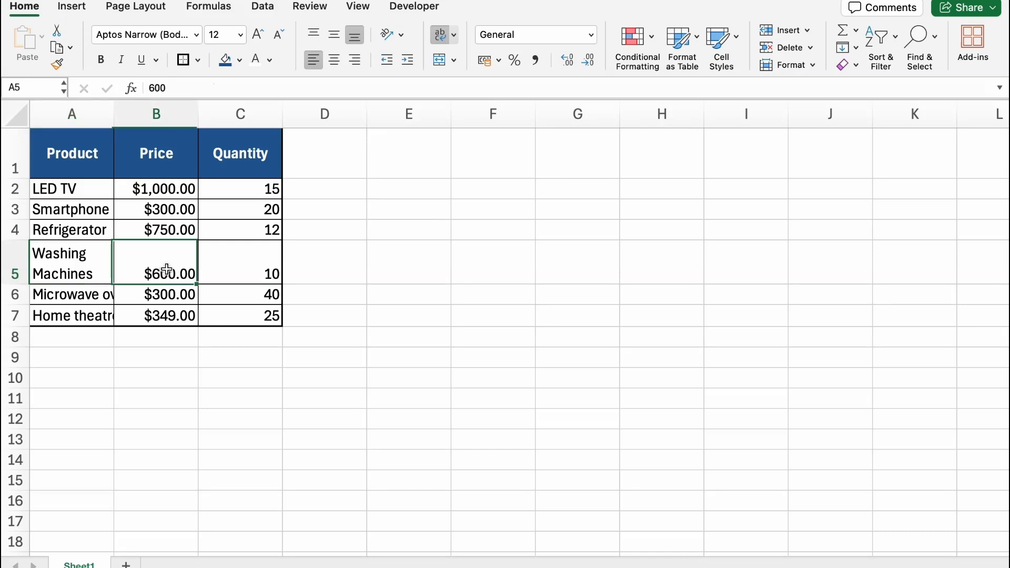
click(333, 36)
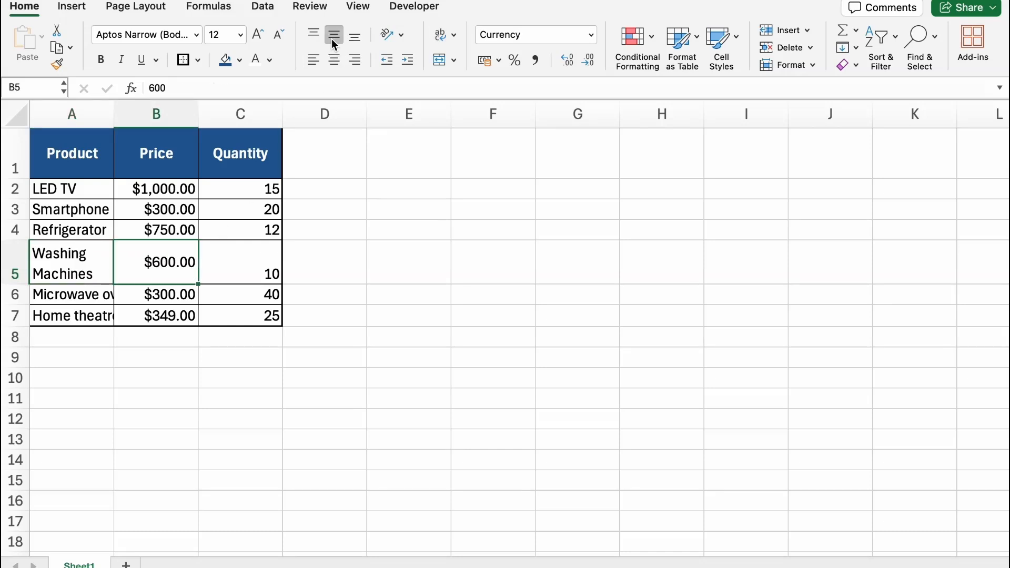
Align the washing machine quantity in C5 vertically to the middle
click(277, 257)
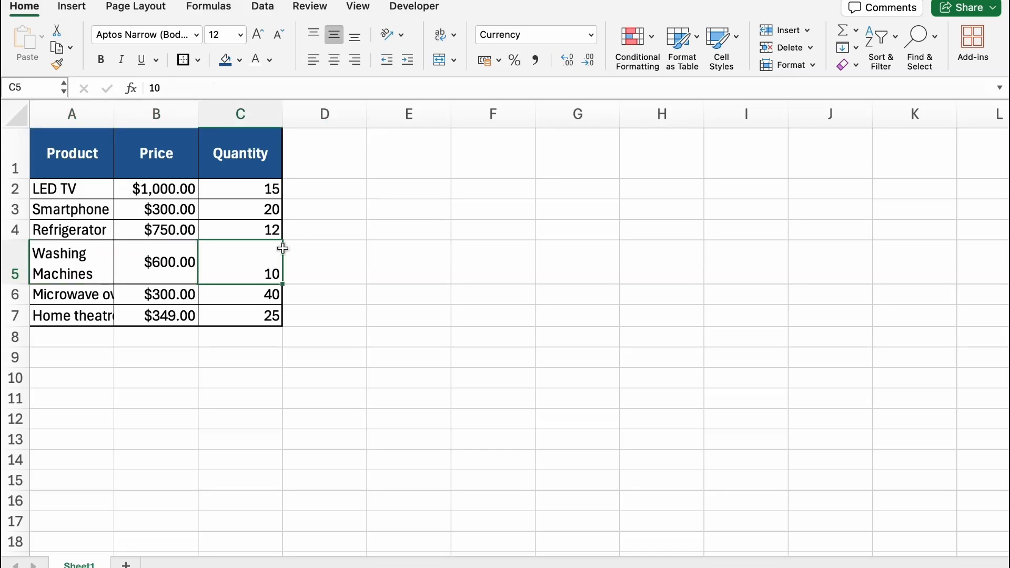
click(334, 37)
click(371, 259)
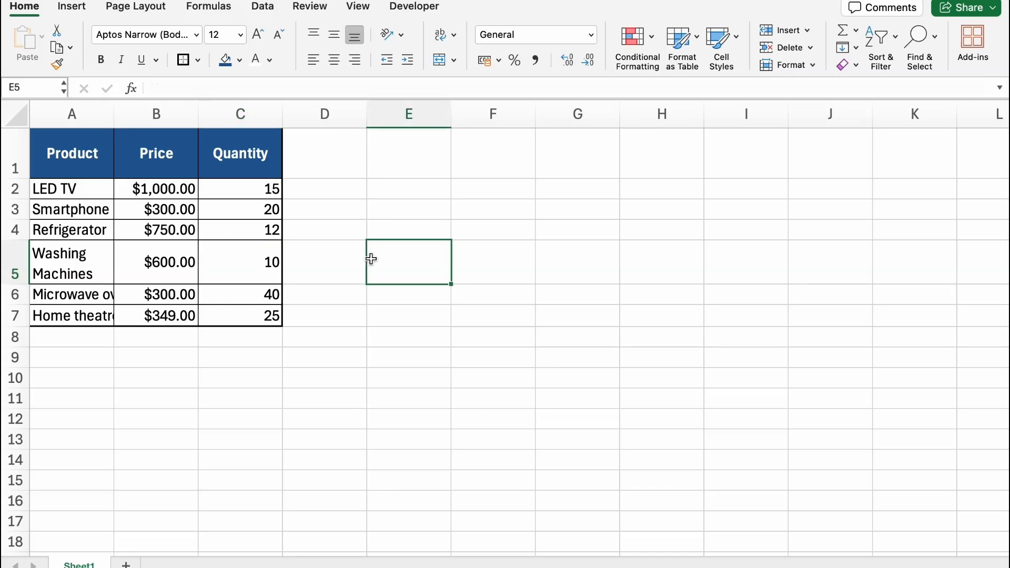
Apply Wrap Text to the Microwave oven cell A6 and the Home theatre cell A7
click(108, 304)
click(443, 34)
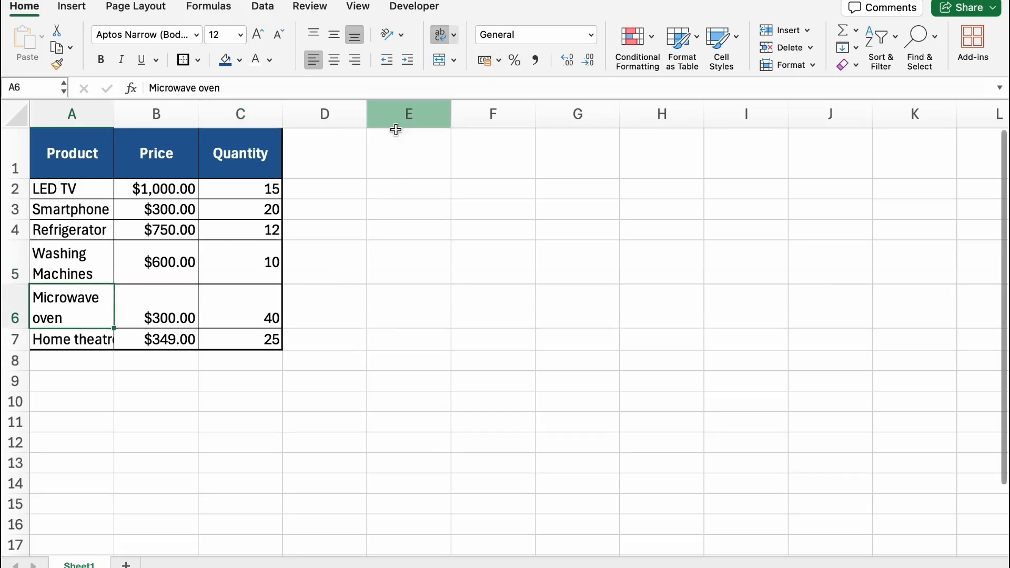
key(Down)
click(443, 35)
Align the last three product rows, A5:C7, vertically to the middle
drag(106, 263, 218, 344)
click(334, 37)
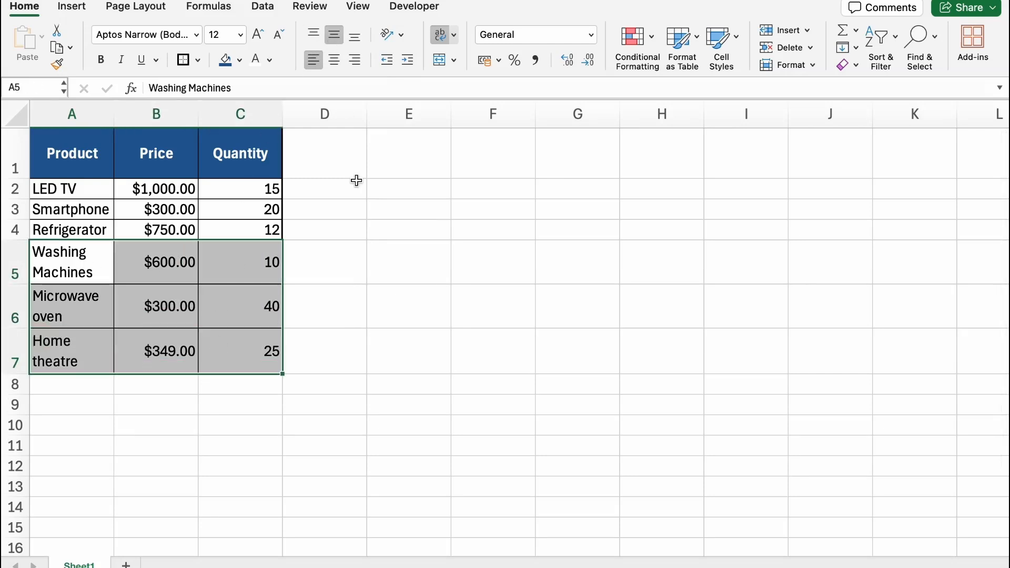
click(367, 269)
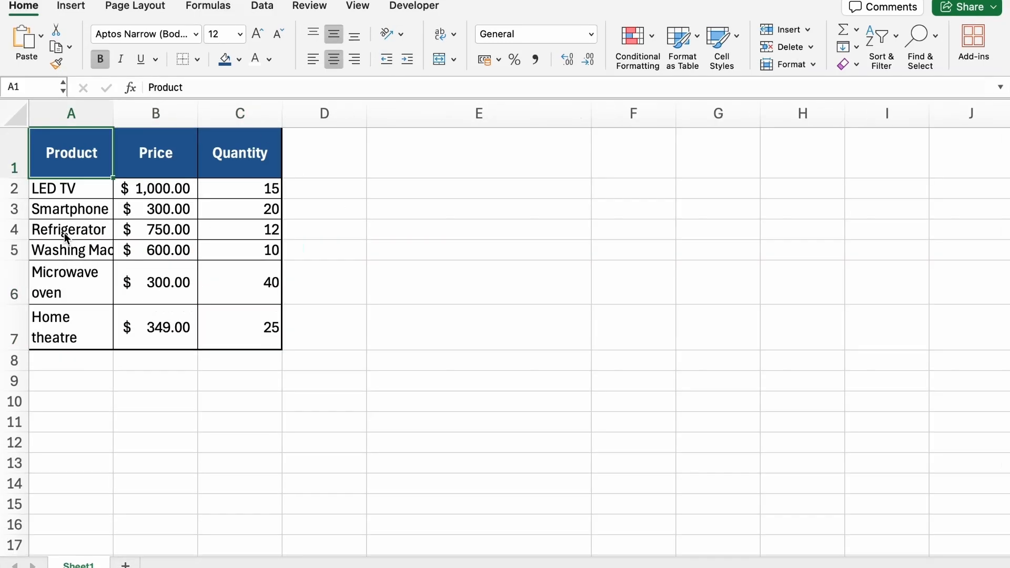
Apply Shrink Text to Fit to the Washing Machines cell A5
click(76, 251)
click(453, 34)
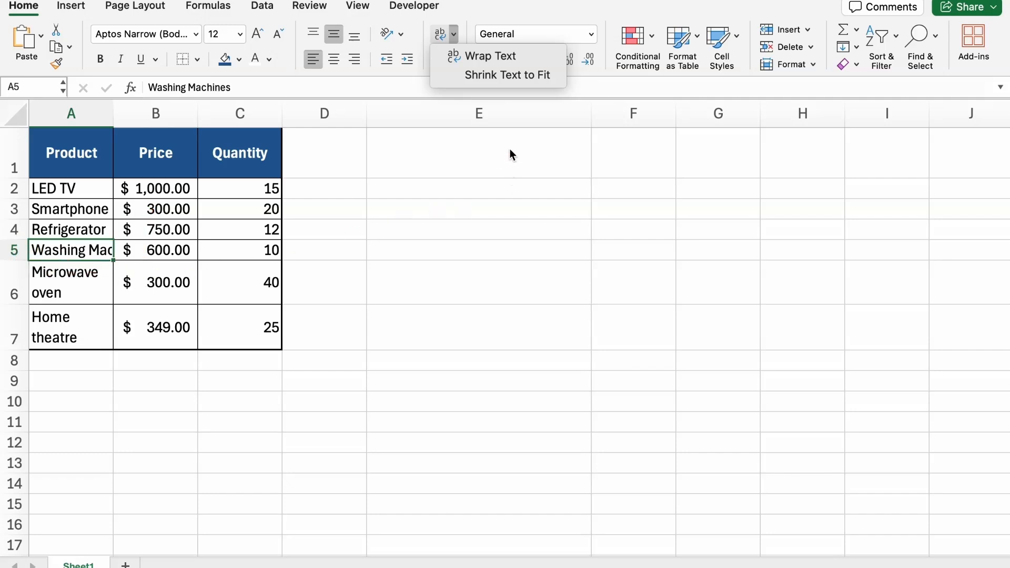
click(525, 80)
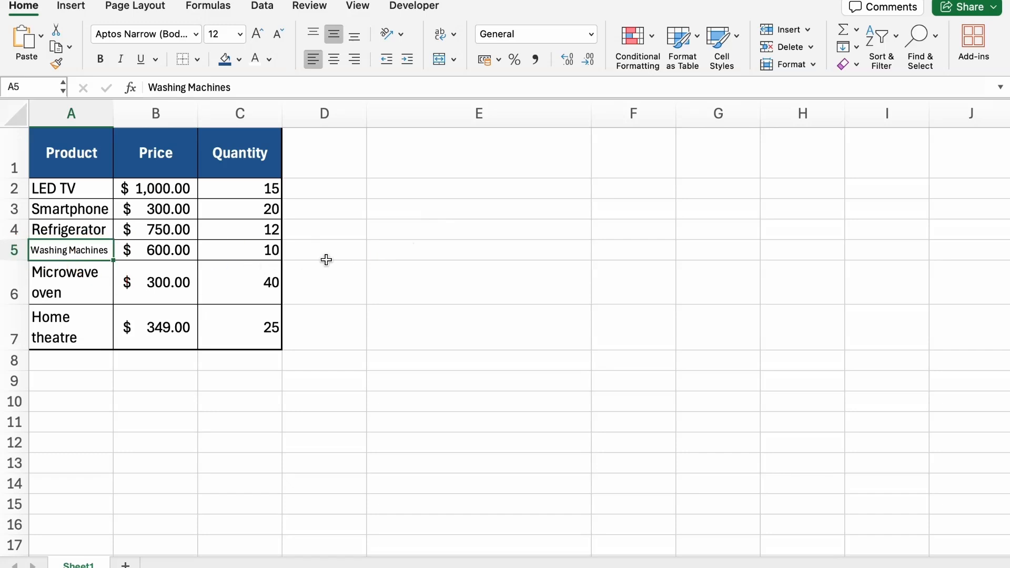
Enter "hello this is just one cell." in E5 and check what cells F5 and E5 actually contain
text(hello this)
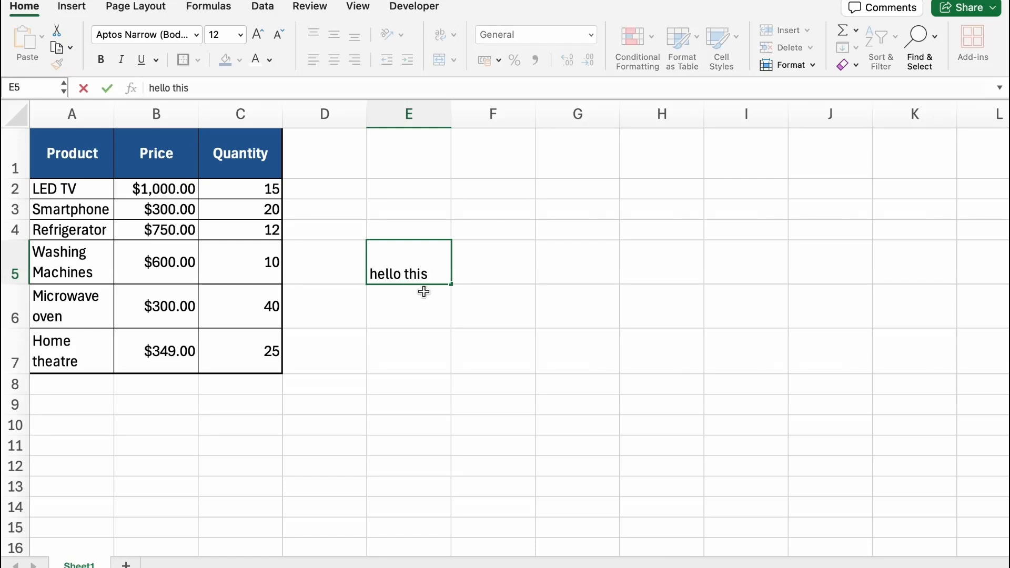
text( is just one cell.)
key(Return)
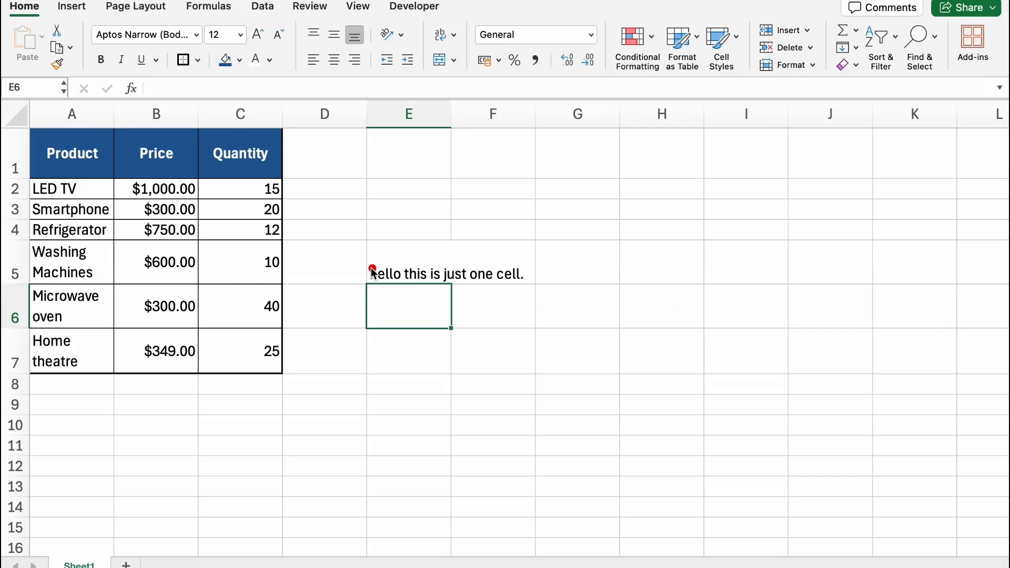
drag(356, 238, 566, 315)
click(506, 270)
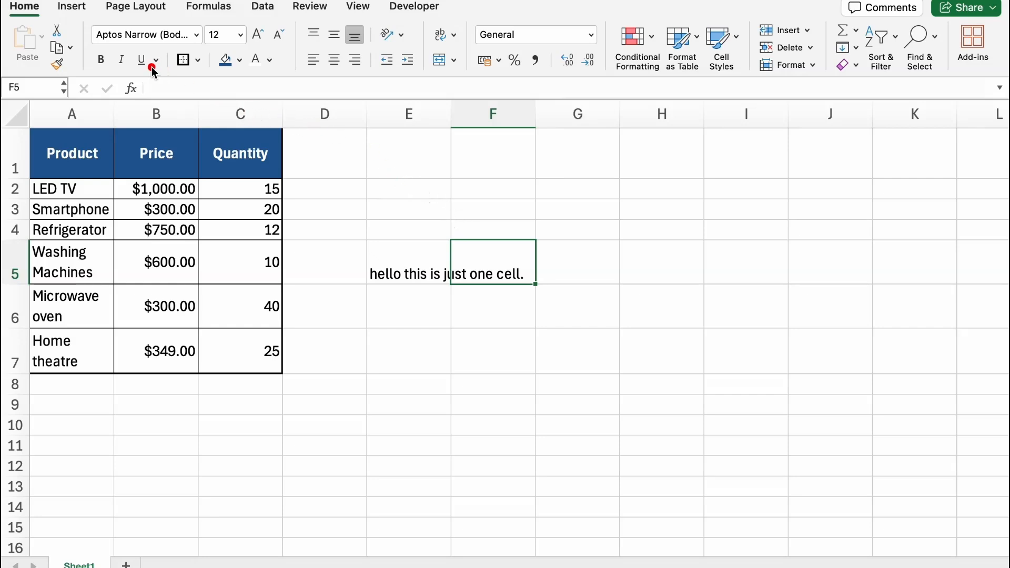
drag(159, 93, 293, 102)
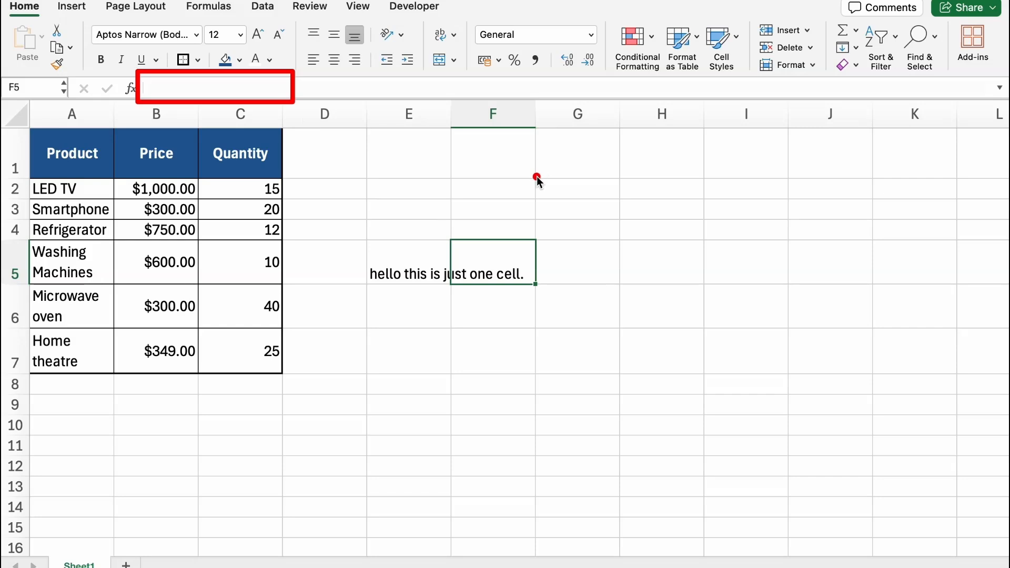
click(428, 249)
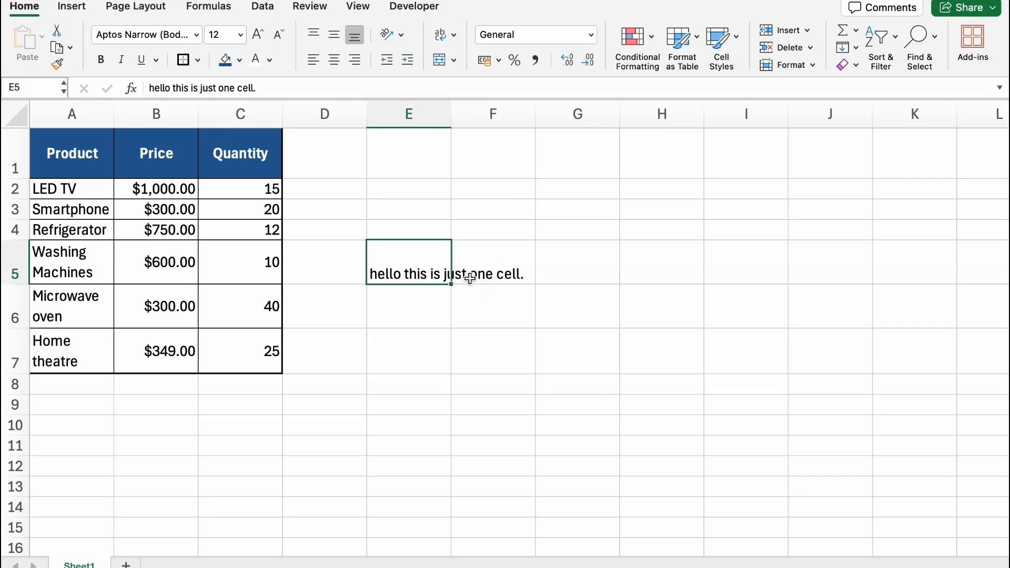
Combine cells E5 and F5 with Merge & Centre
drag(413, 250, 466, 249)
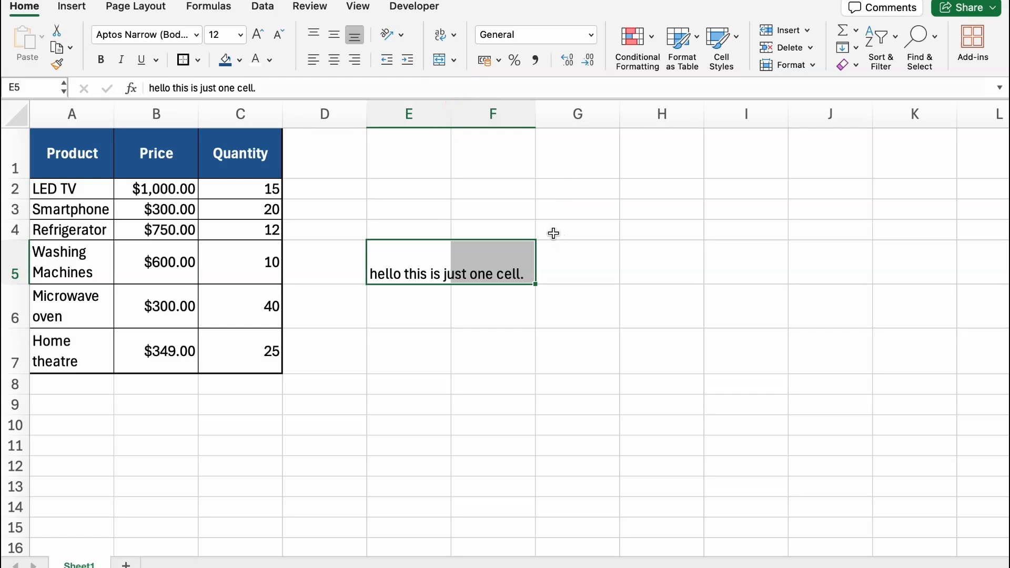
click(455, 60)
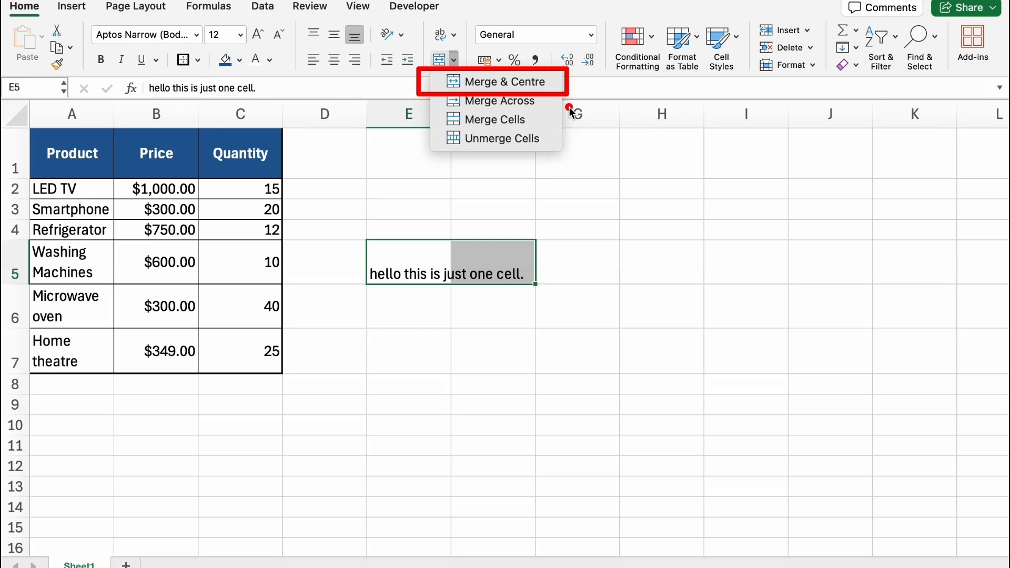
click(549, 87)
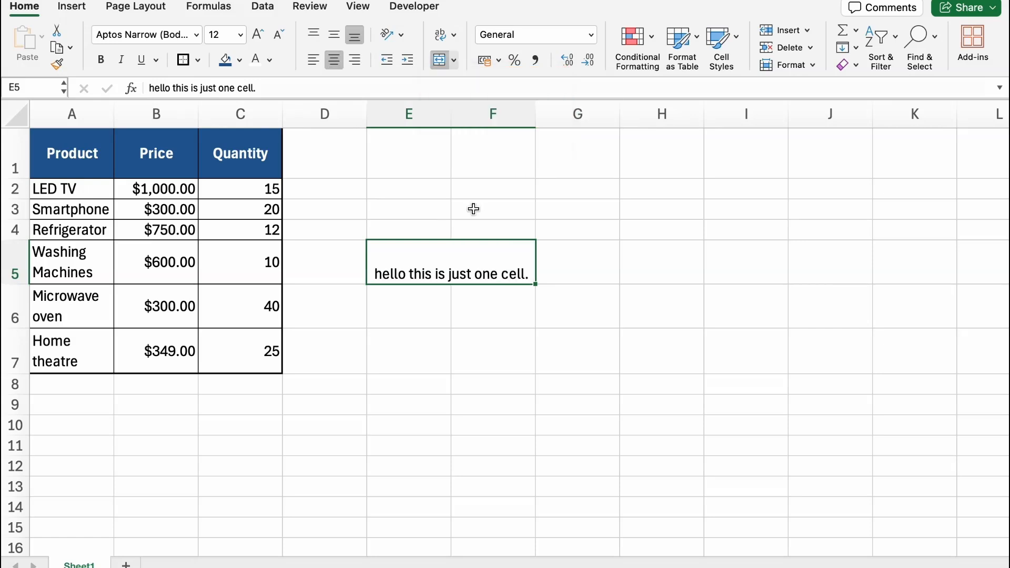
Compare the merged cell E5:F5 with the cells above and below it and align its text vertically to the middle
mouse_move(355, 224)
mouse_down()
mouse_move(481, 299)
mouse_move(582, 317)
mouse_up()
click(442, 230)
click(486, 231)
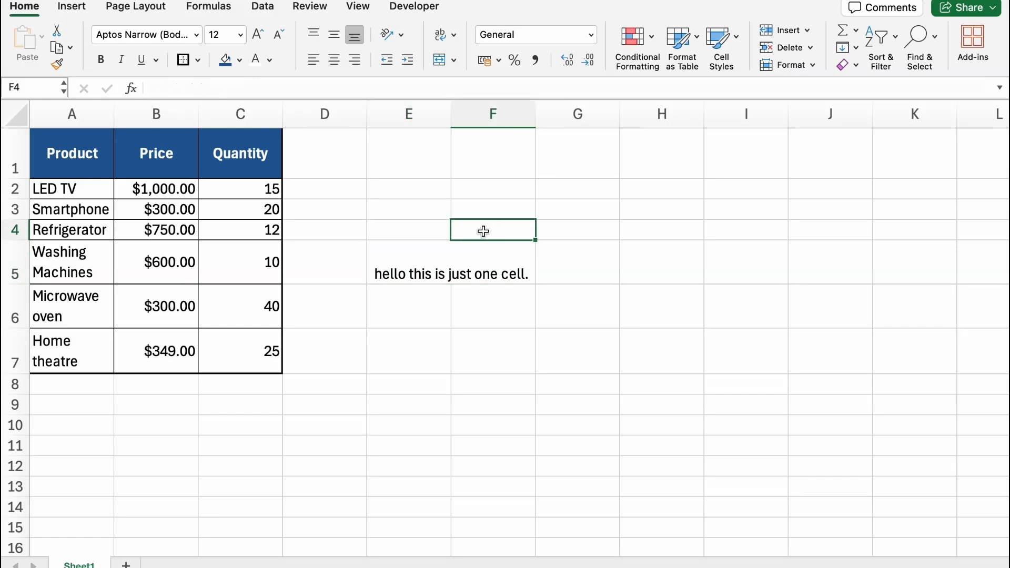
click(428, 266)
click(432, 304)
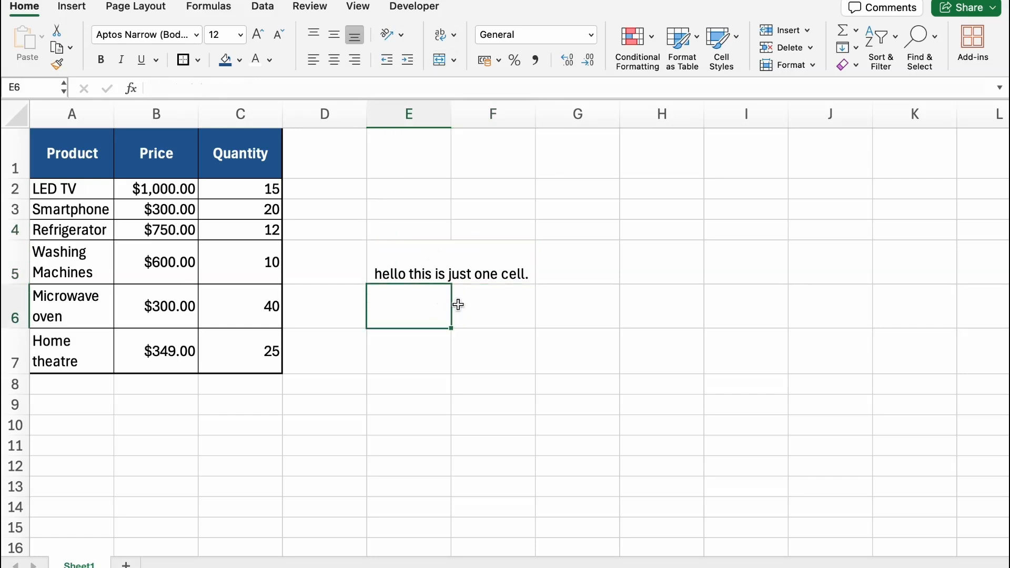
click(457, 305)
key(Up)
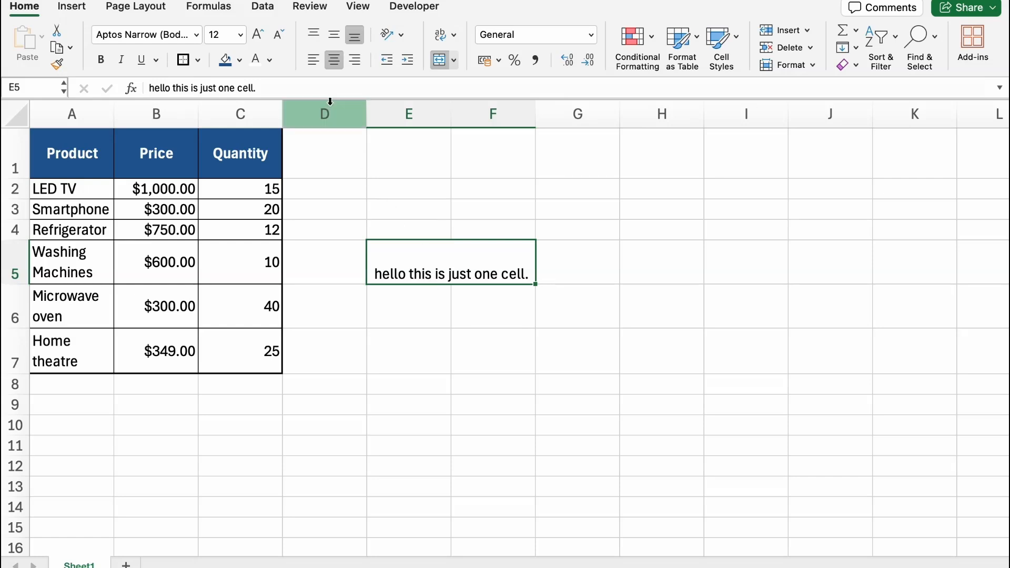
click(329, 33)
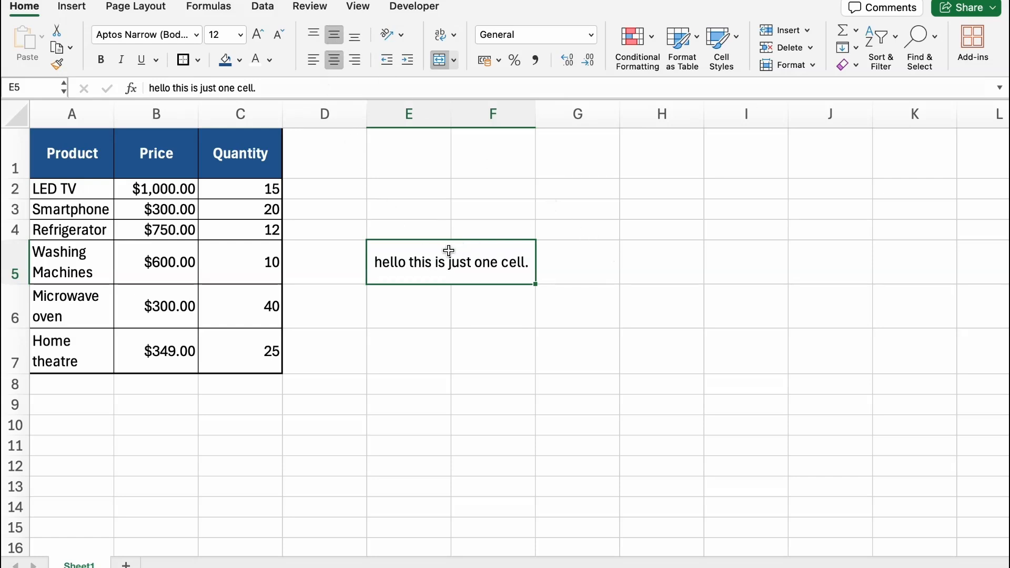
Apply Merge Across to the merged cell E5:F5 and compare it with the neighbouring cells F6, G5 and H5
click(454, 59)
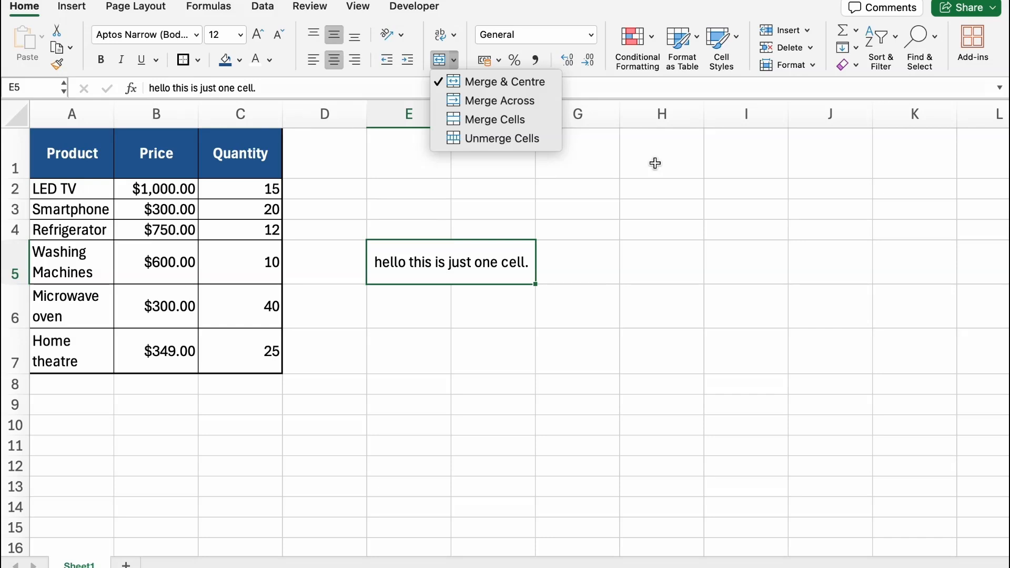
click(520, 101)
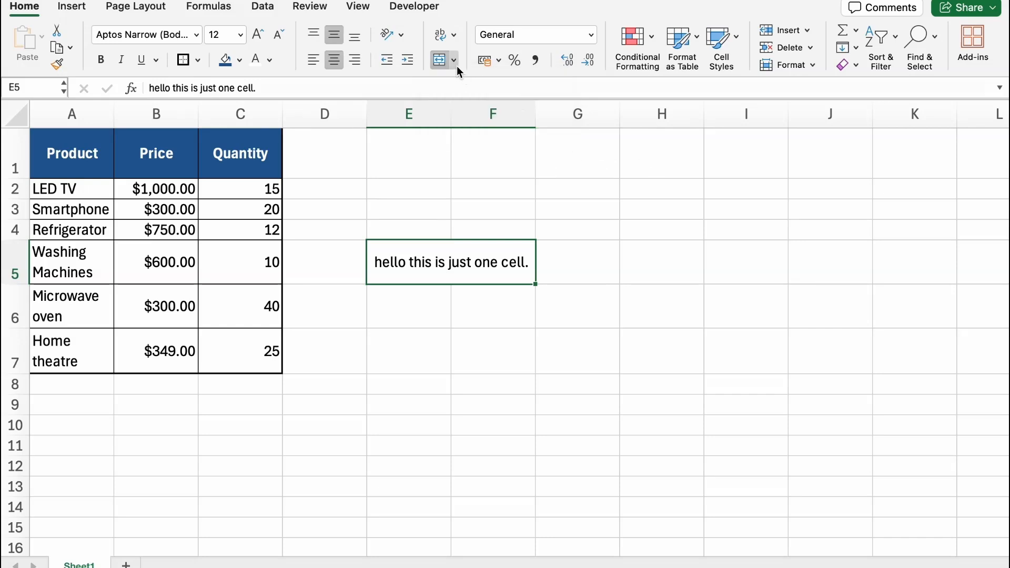
click(477, 319)
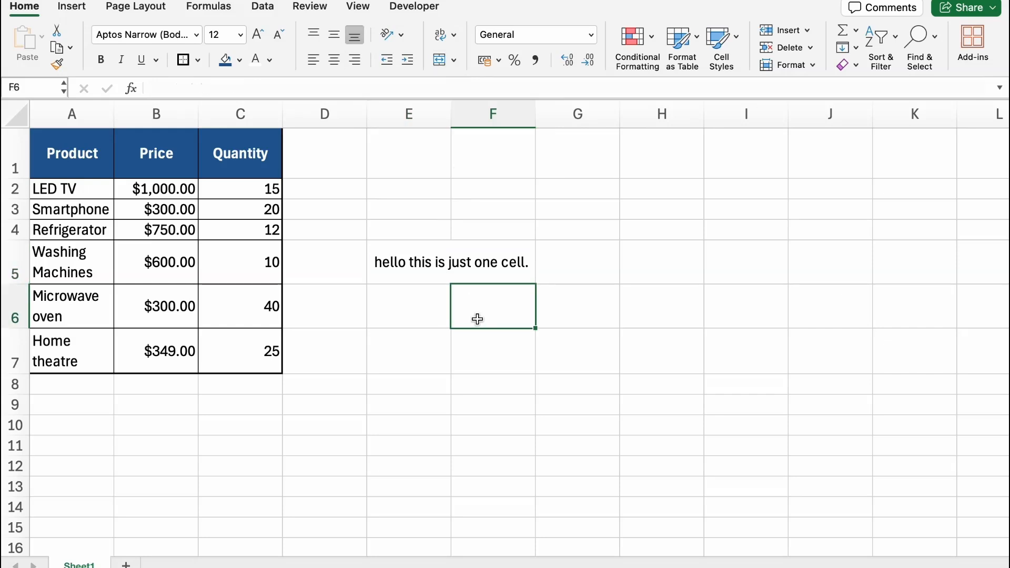
click(394, 263)
click(582, 256)
click(640, 258)
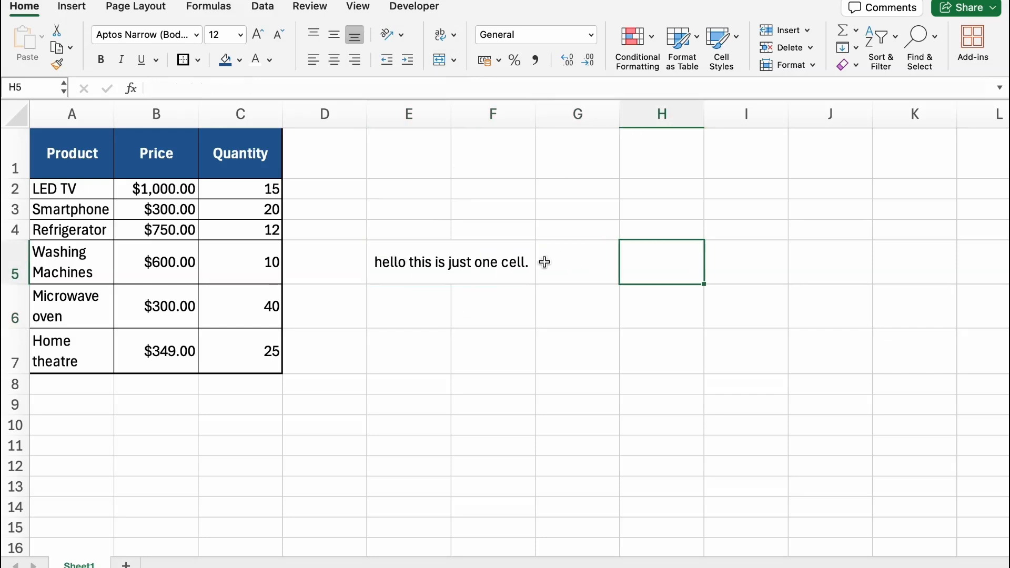
Extend the merged text cell over E5:I5 with Merge Across
drag(392, 261, 755, 261)
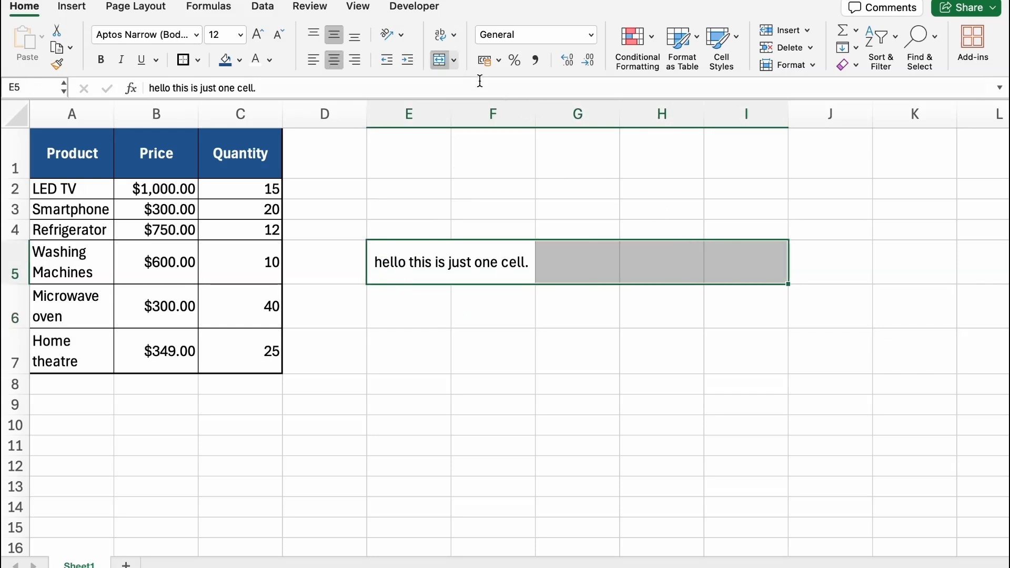
click(456, 60)
click(467, 97)
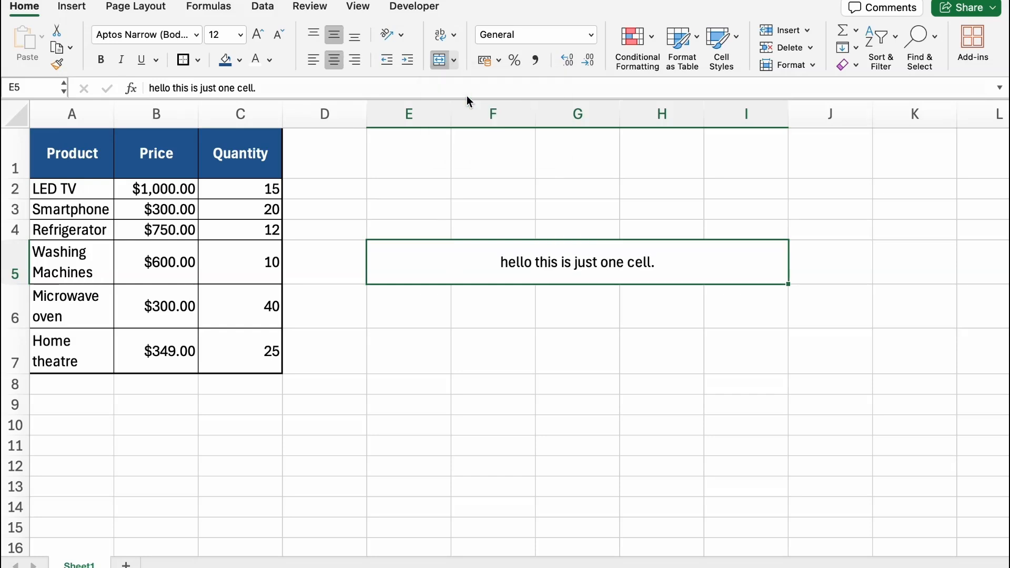
Compare the merged cell E5:I5 with the separate cells beneath it in row 6
click(533, 326)
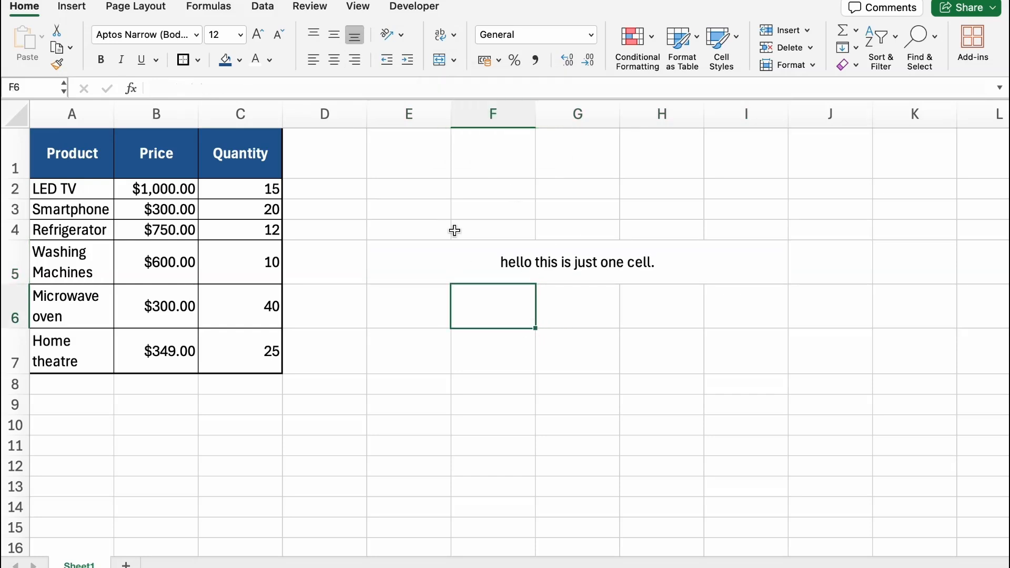
click(462, 261)
click(468, 302)
click(448, 309)
click(524, 310)
click(583, 311)
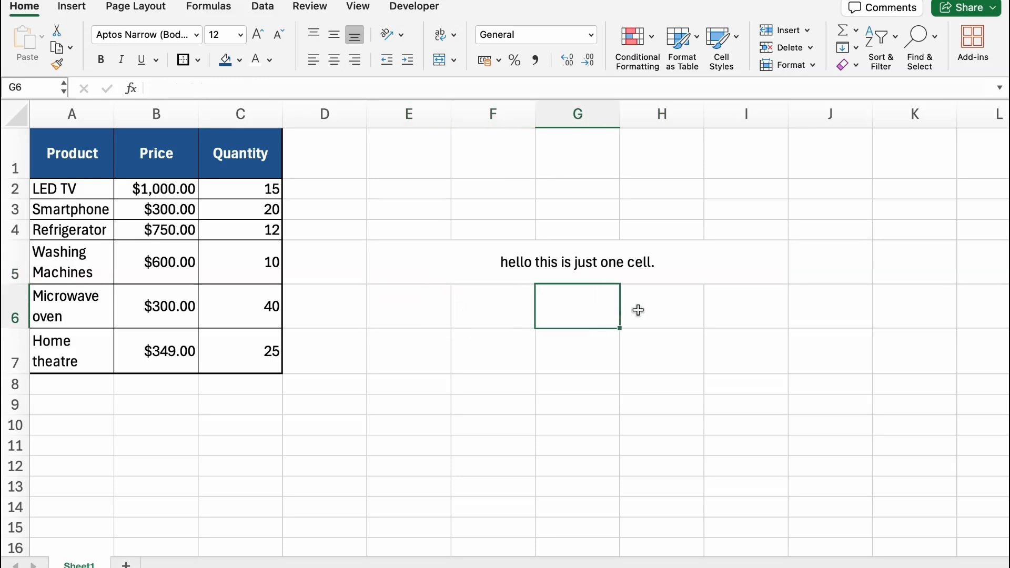
click(674, 311)
click(731, 311)
Add a border around the merged cell E5:I5
click(477, 249)
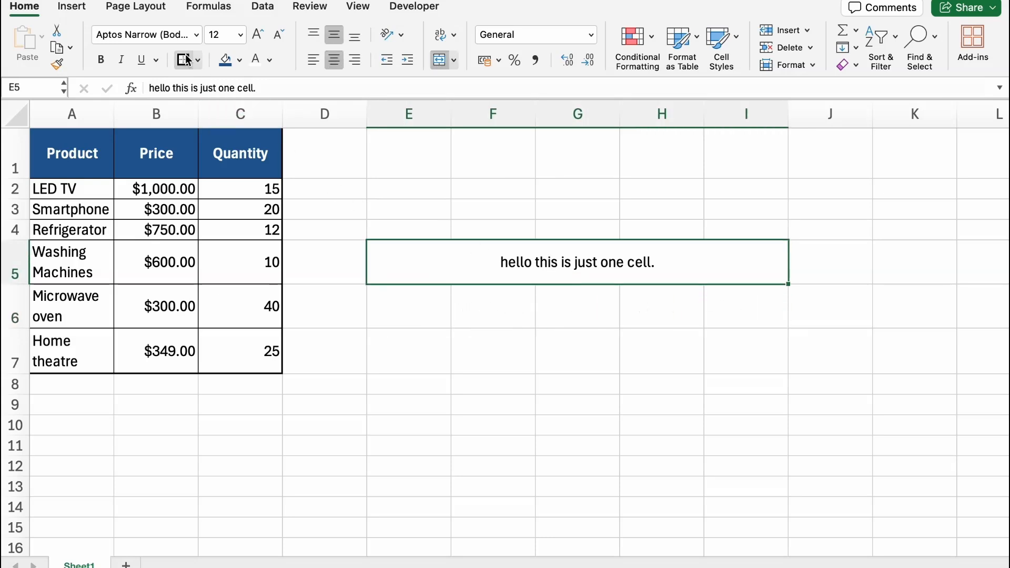
click(410, 311)
click(504, 394)
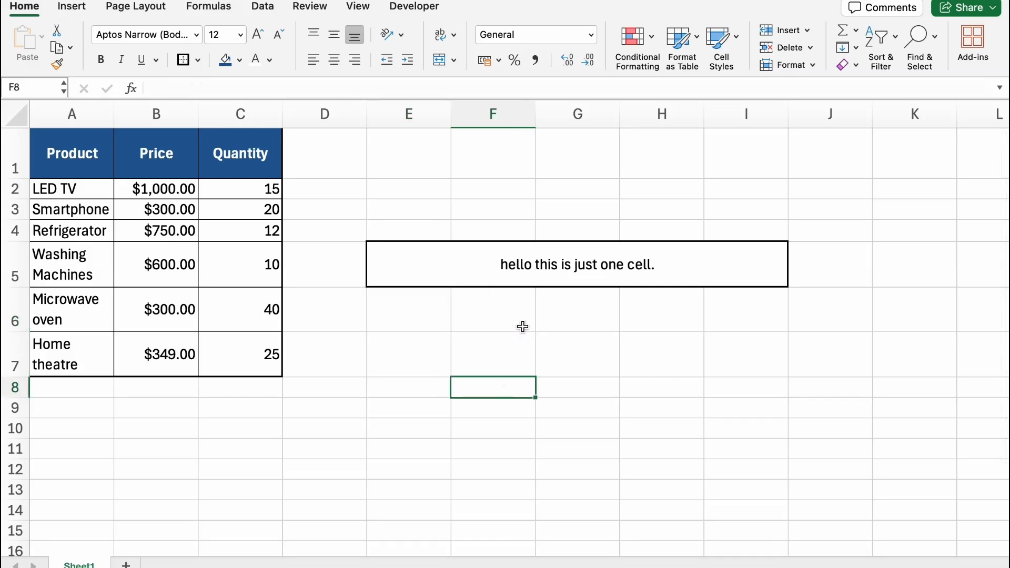
Unmerge the bordered cell E5:I5 and check the separated cells E5 and F5
click(453, 61)
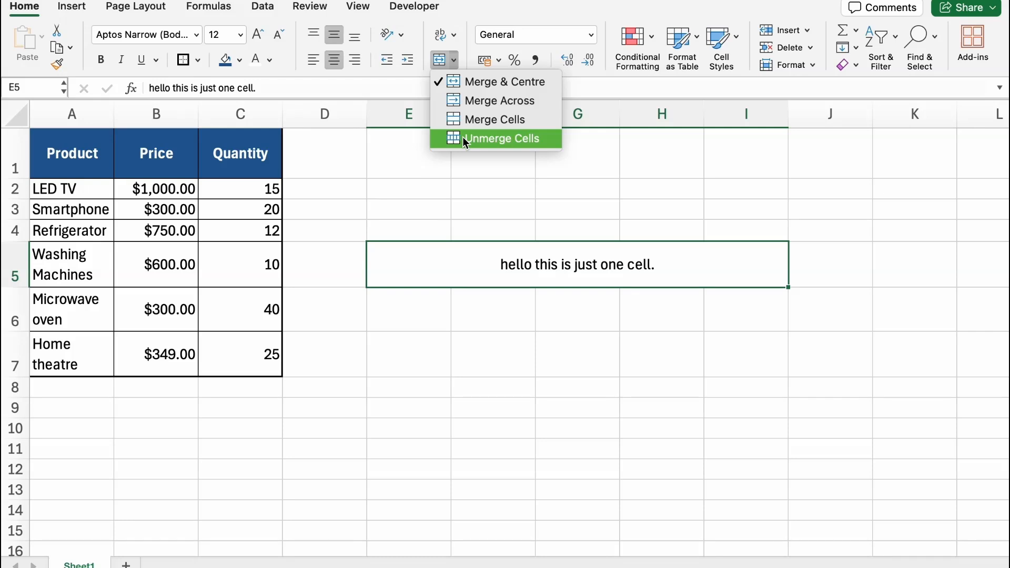
mouse_move(417, 126)
mouse_down()
mouse_move(547, 160)
mouse_move(591, 159)
mouse_up()
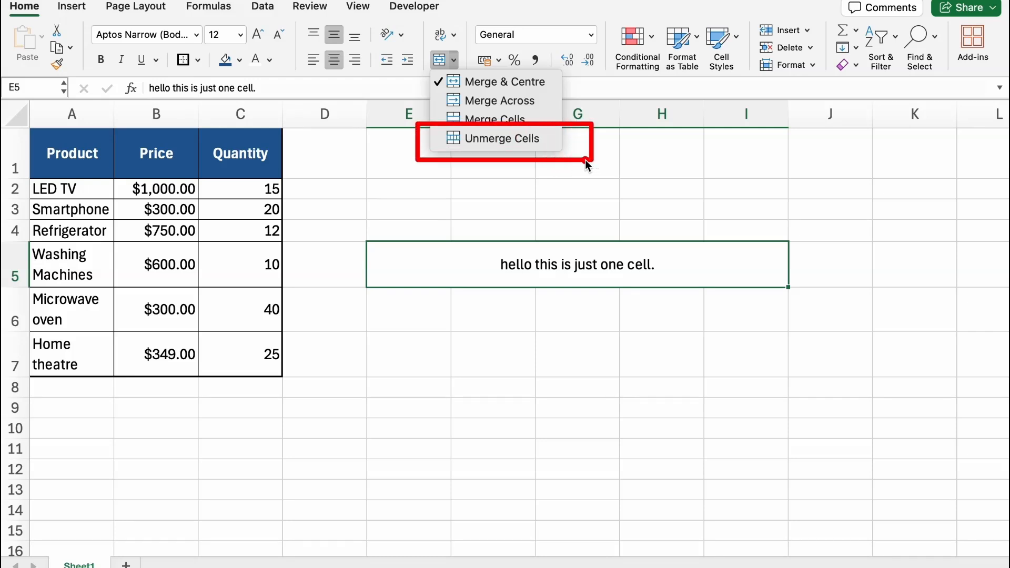
click(541, 143)
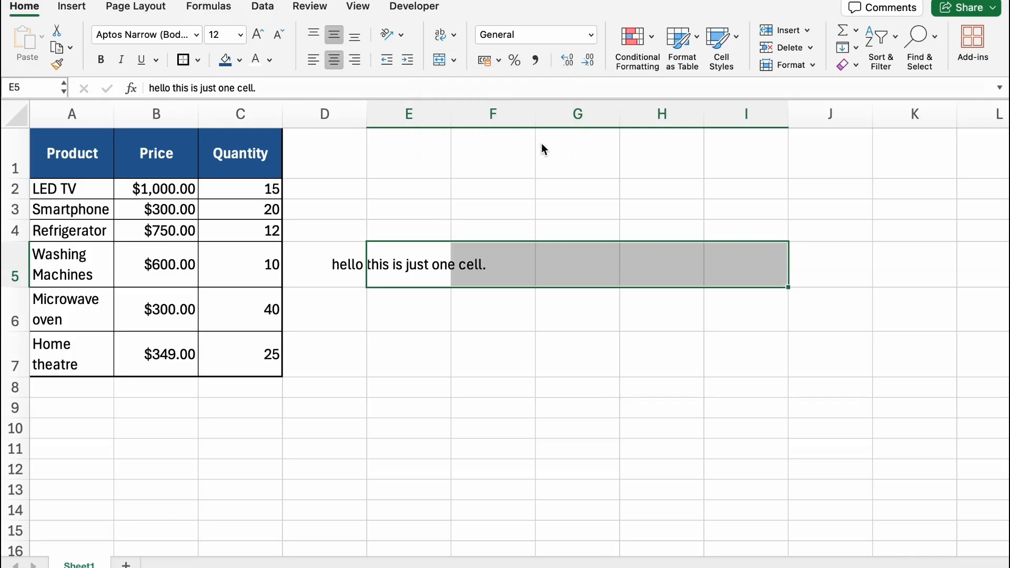
click(563, 310)
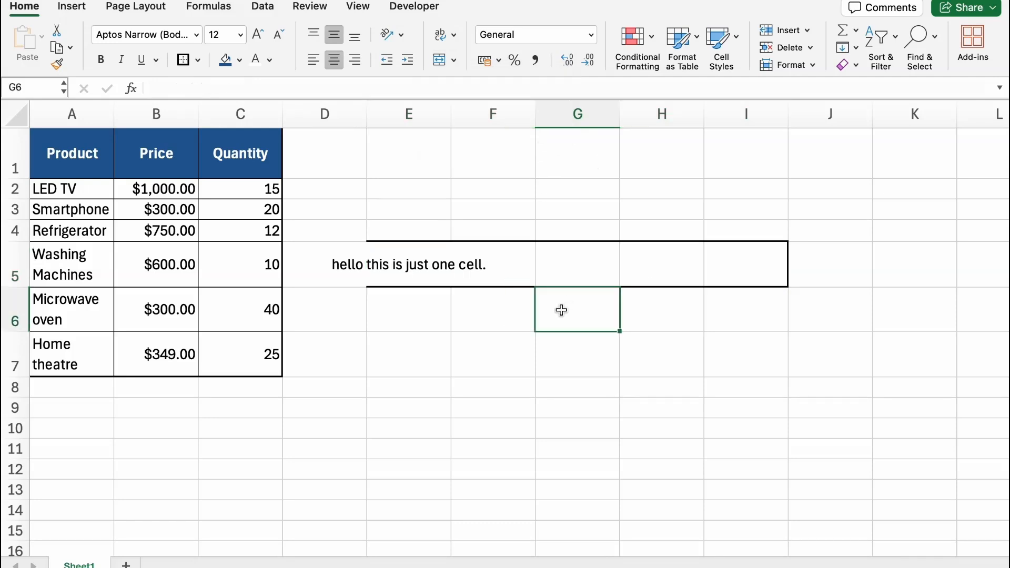
click(454, 318)
click(392, 253)
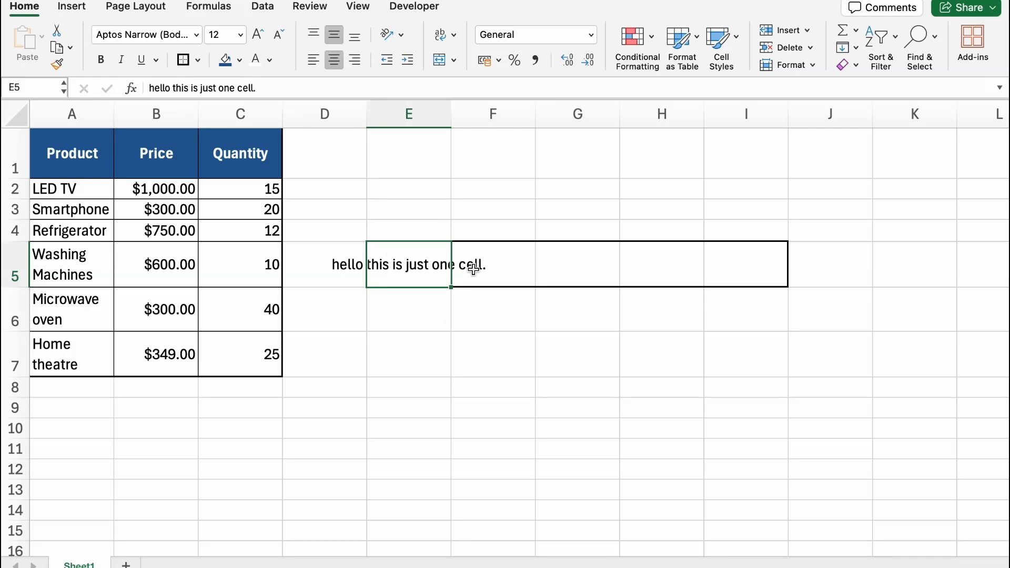
click(477, 270)
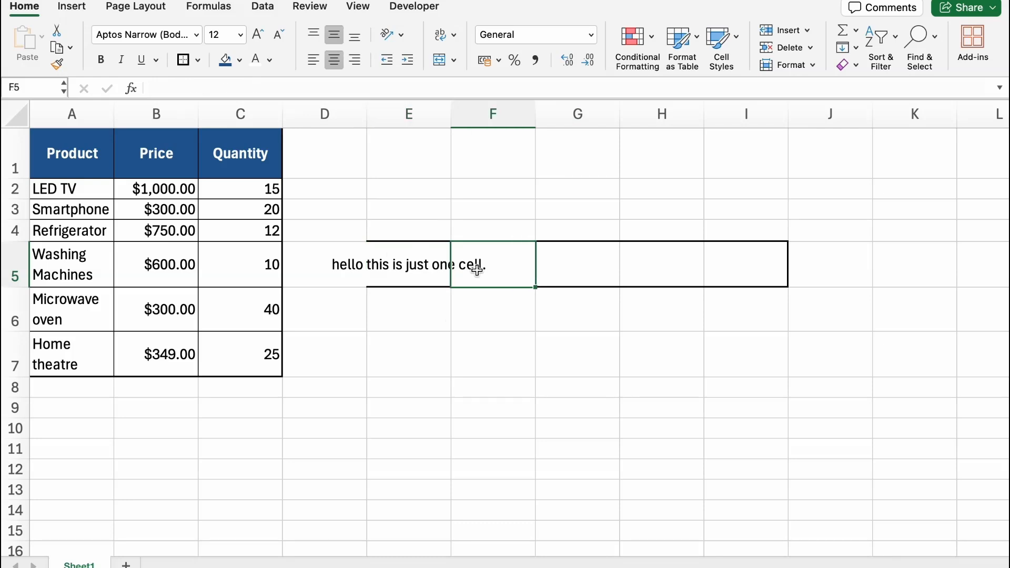
Check the unmerged cells G5 through I5 one by one, and review the available merge and unmerge options
key(Right)
key(Right)
key(Right)
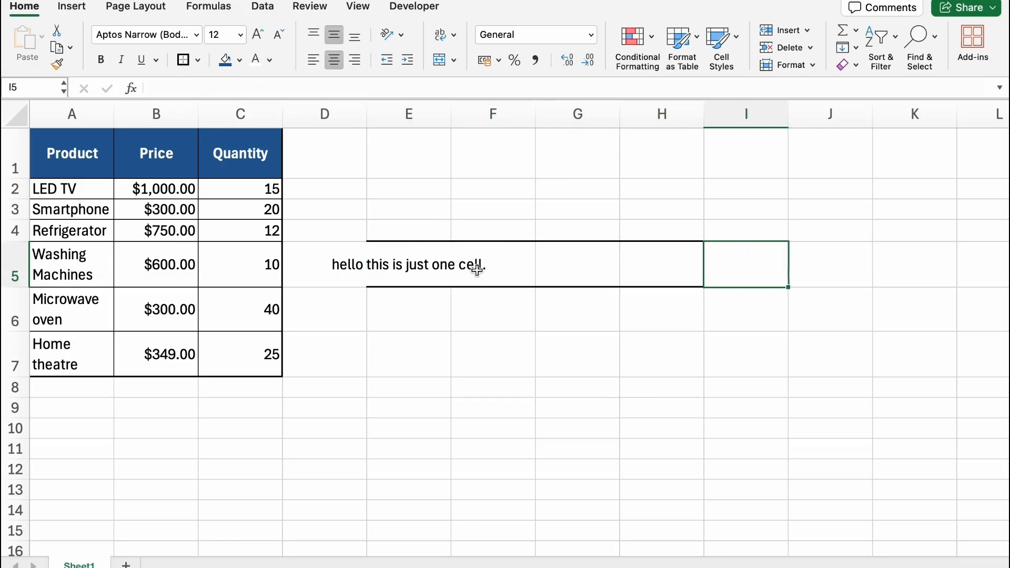
click(392, 300)
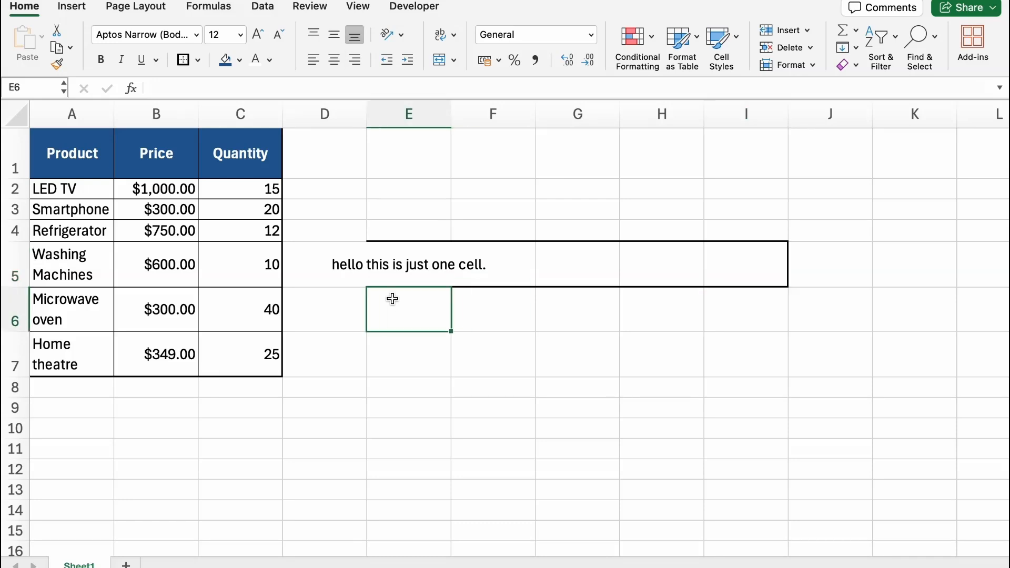
click(453, 60)
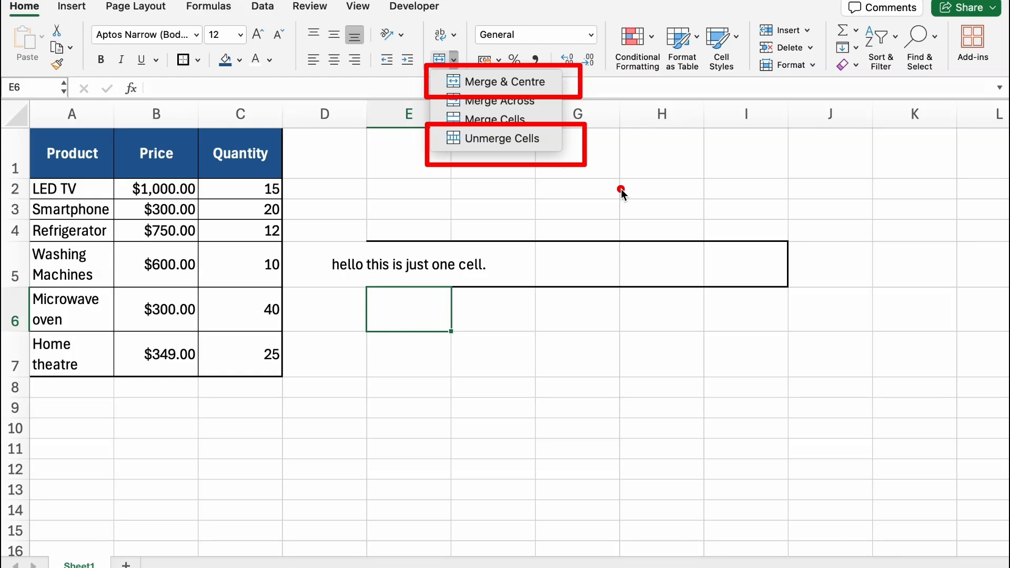
click(419, 239)
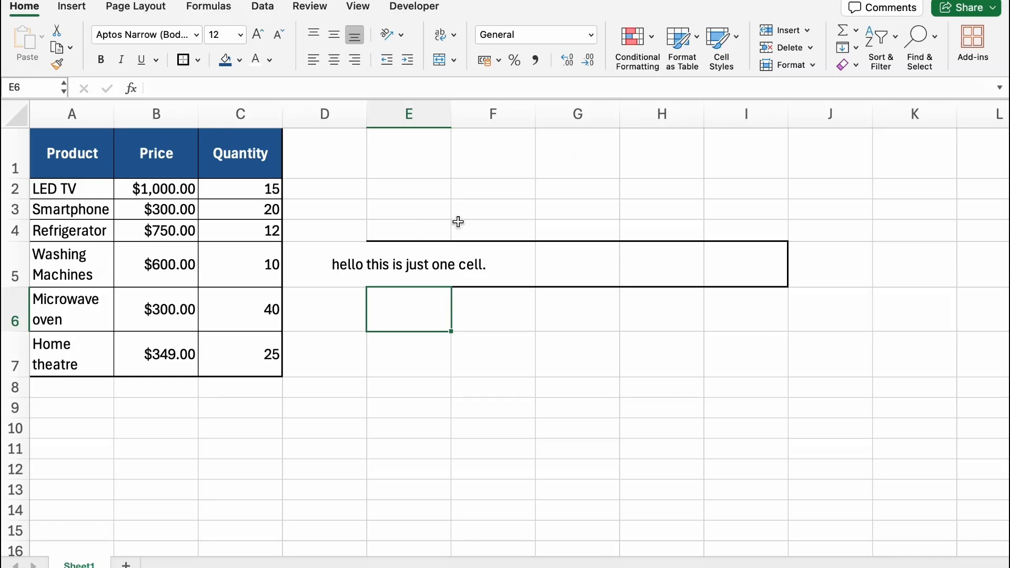
Remove all borders from the range E4:I6 and delete the sample text it contains
mouse_move(321, 194)
mouse_down()
mouse_move(326, 231)
mouse_move(800, 376)
mouse_up()
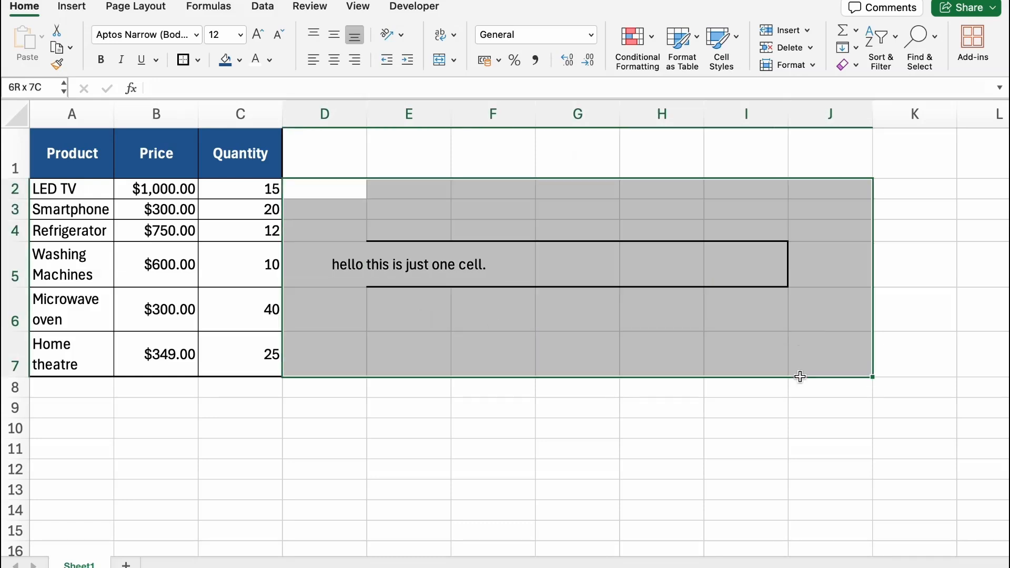
click(391, 211)
drag(368, 231, 595, 249)
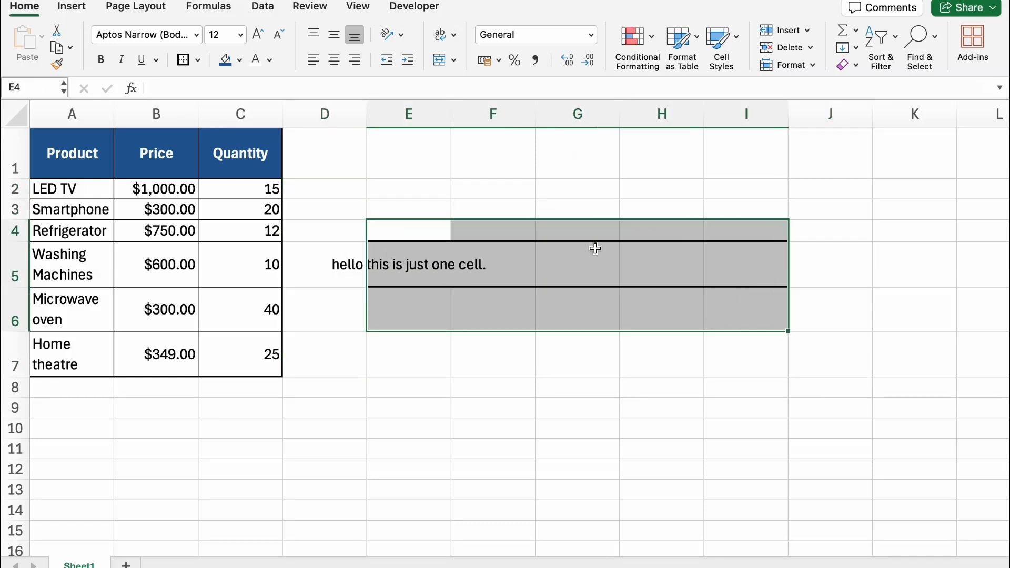
click(197, 60)
click(231, 182)
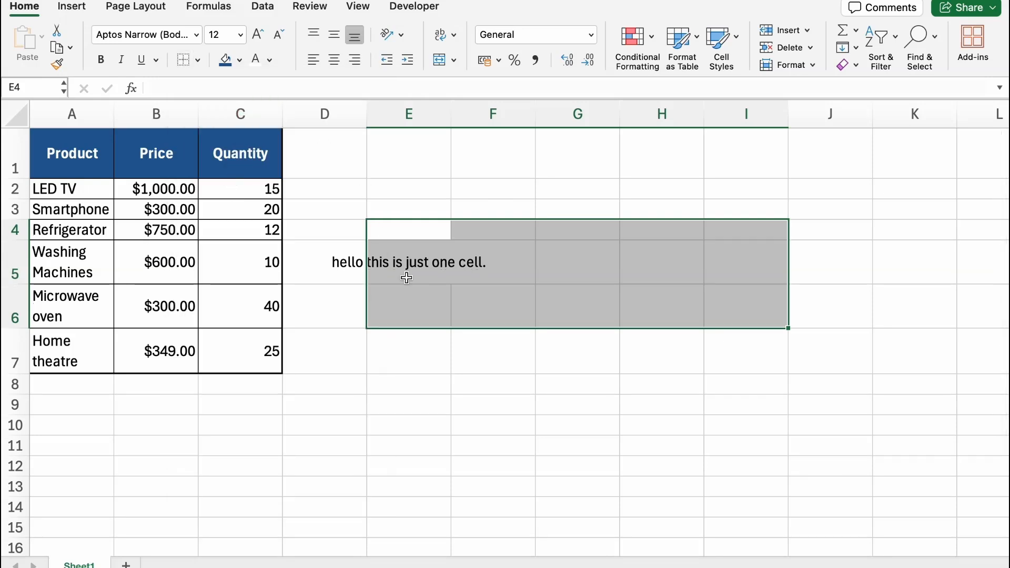
key(Delete)
click(343, 358)
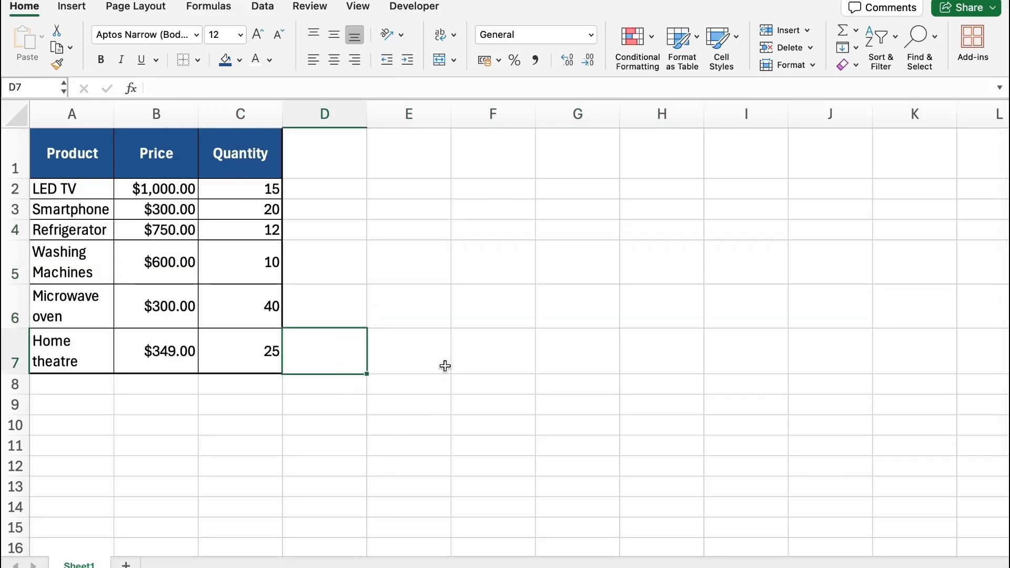